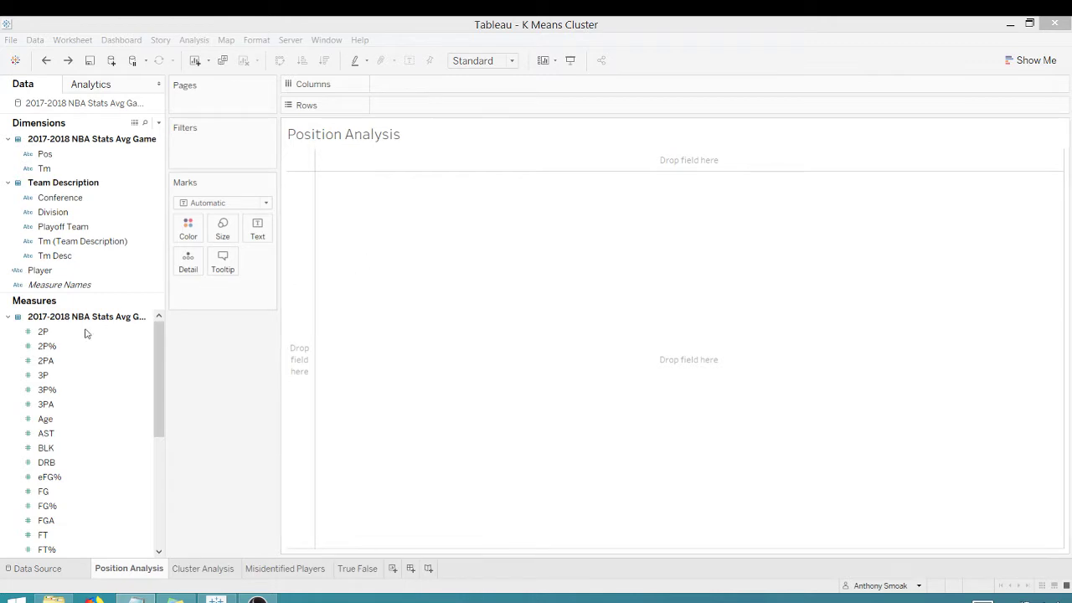
Place AST on Columns and BLK on Rows in the Position Analysis sheet.
{"action": "left_click", "coordinate": [195, 390]}
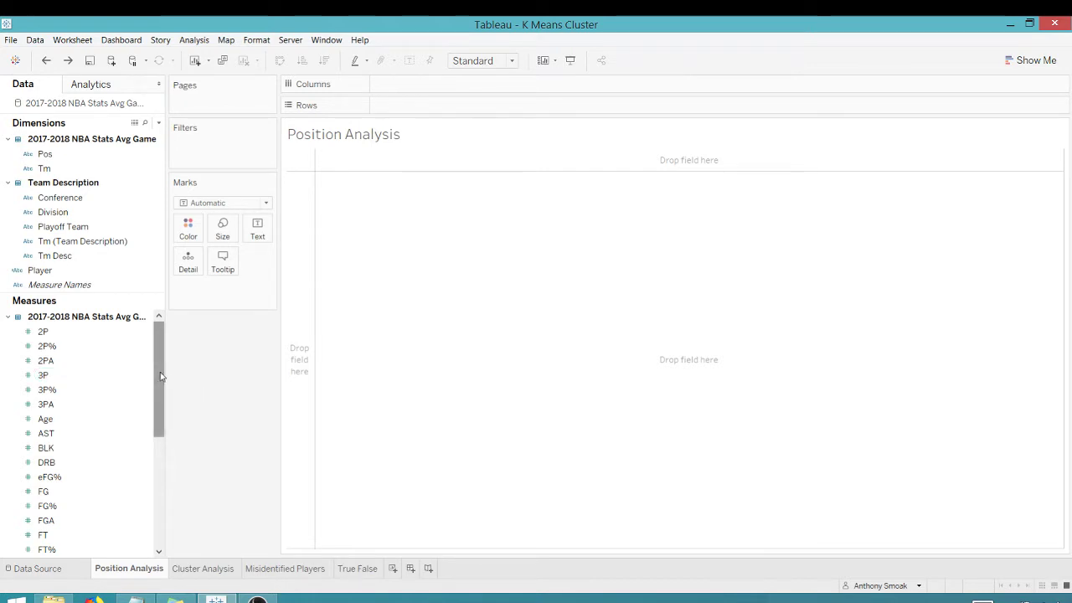
{"action": "left_click_drag", "start_coordinate": [161, 376], "coordinate": [160, 327]}
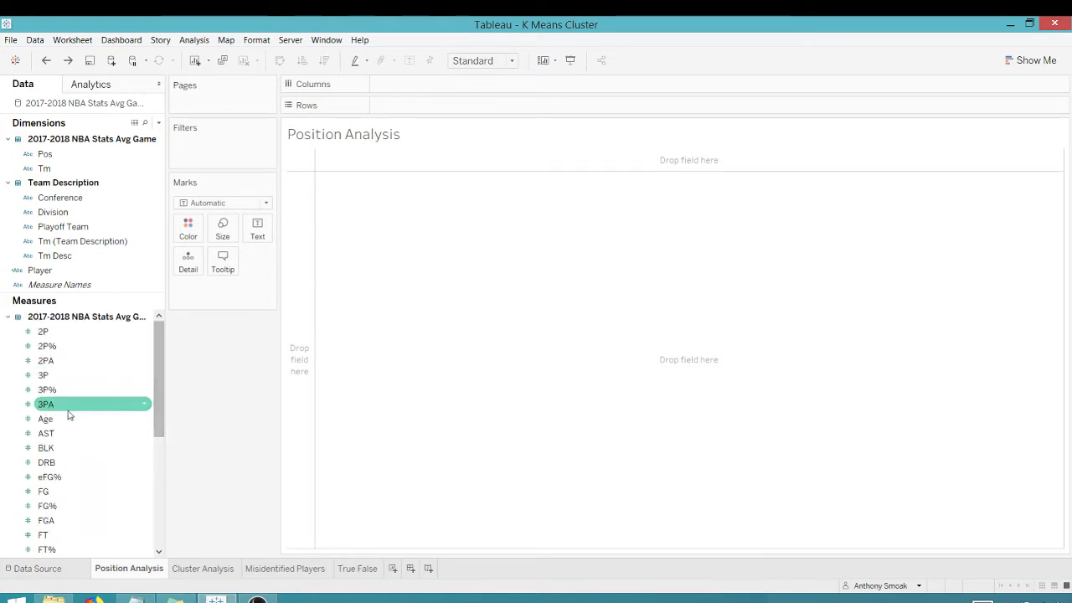
{"action": "left_click_drag", "start_coordinate": [46, 433], "coordinate": [387, 82]}
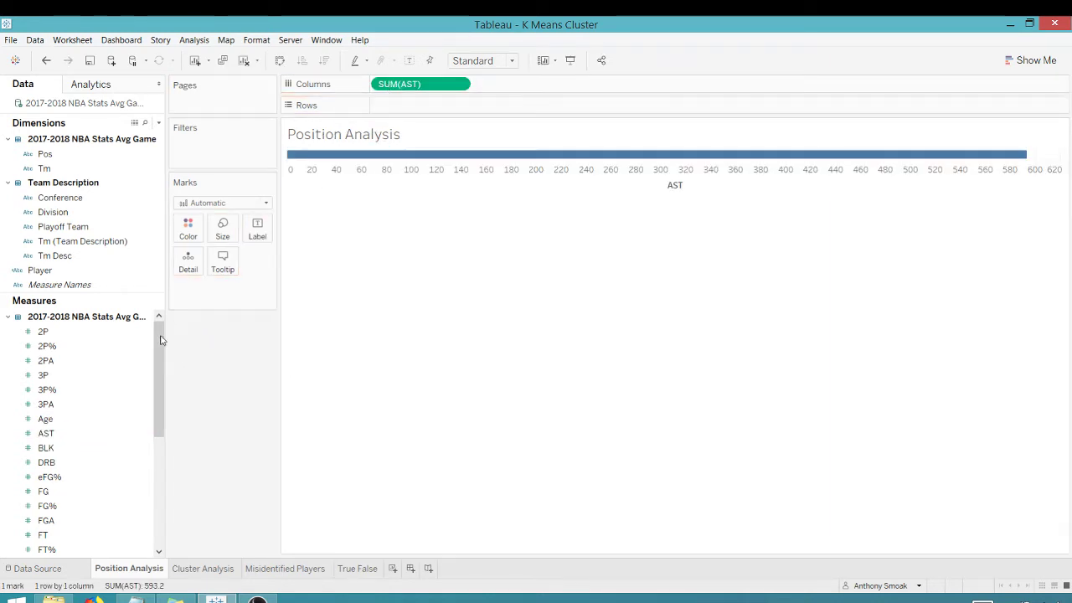
{"action": "left_click_drag", "start_coordinate": [46, 448], "coordinate": [405, 109]}
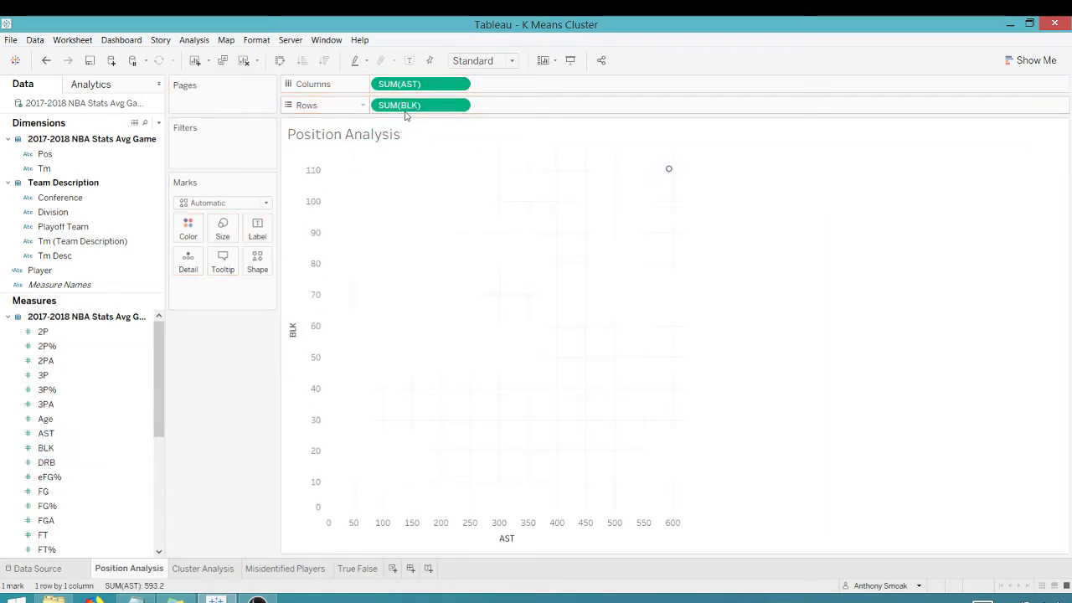
Turn off Aggregate Measures so all 268 players plot as individual marks.
{"action": "left_click", "coordinate": [193, 39]}
{"action": "left_click", "coordinate": [219, 69]}
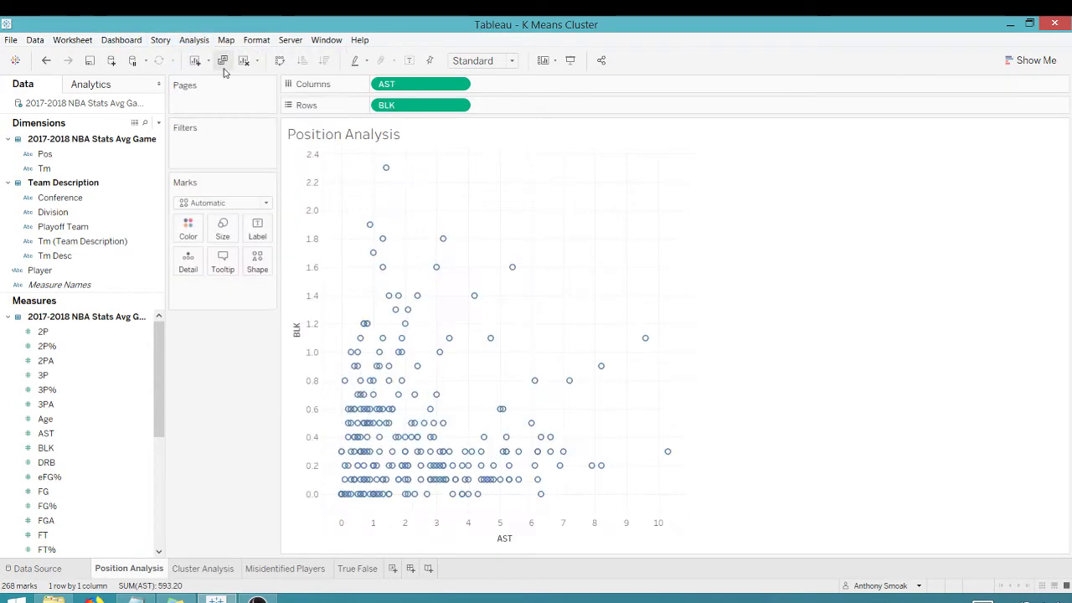
{"action": "mouse_move", "coordinate": [370, 382]}
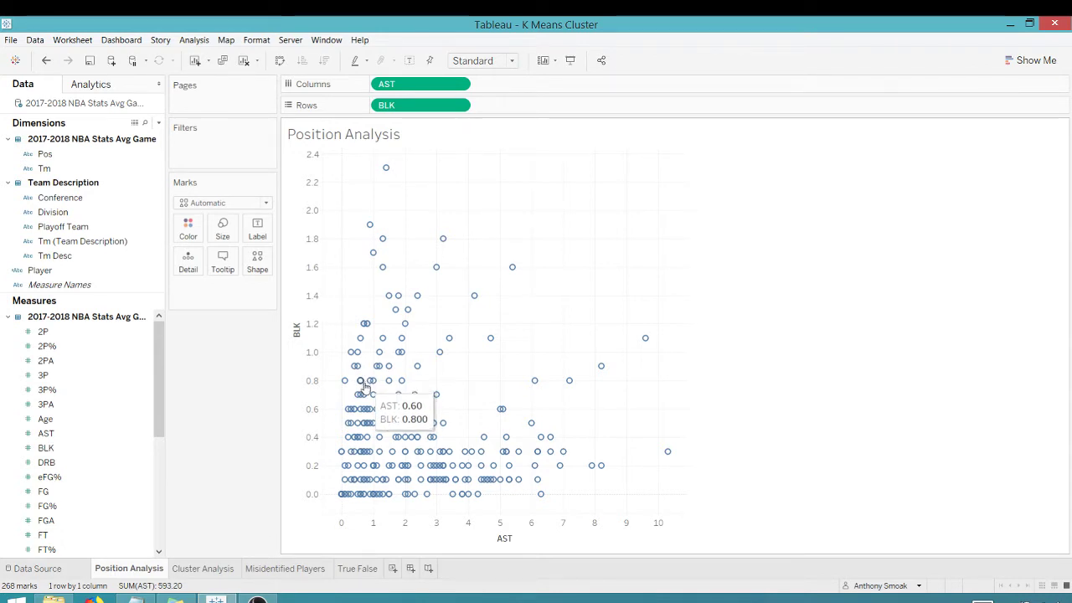
{"action": "mouse_move", "coordinate": [403, 507]}
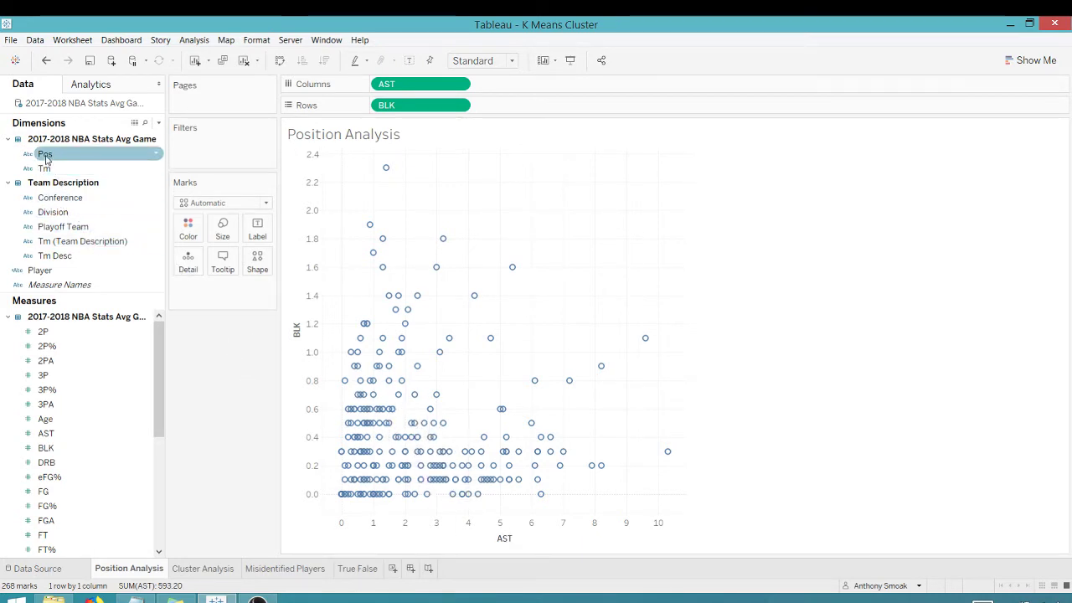
Colour the marks by Pos and filter to players with at least 41 games.
{"action": "left_click_drag", "start_coordinate": [42, 157], "coordinate": [185, 234]}
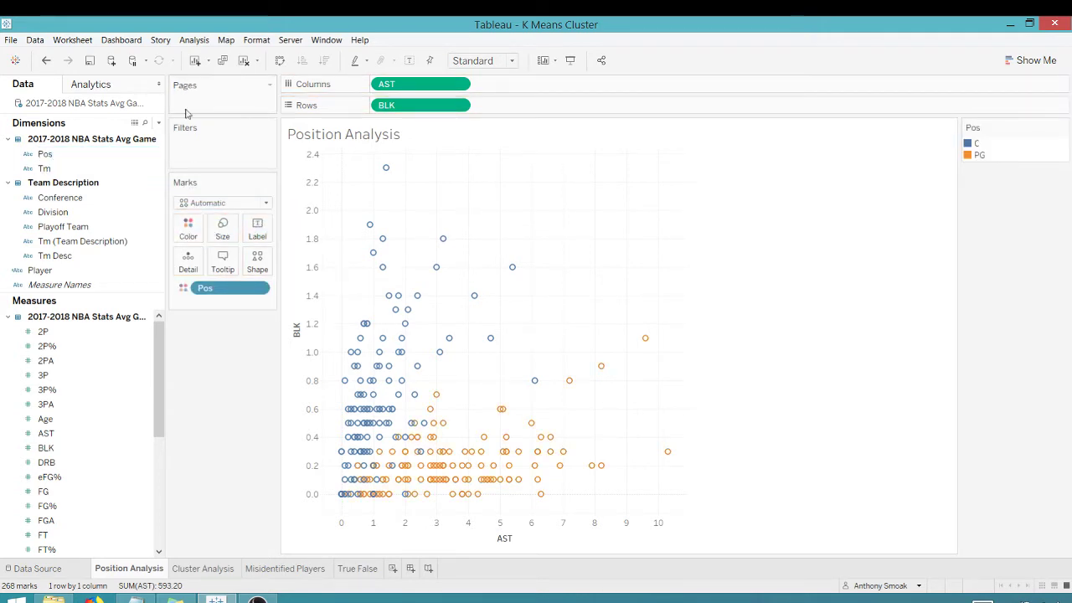
{"action": "scroll", "coordinate": [53, 369], "scroll_direction": "down", "scroll_amount": 5}
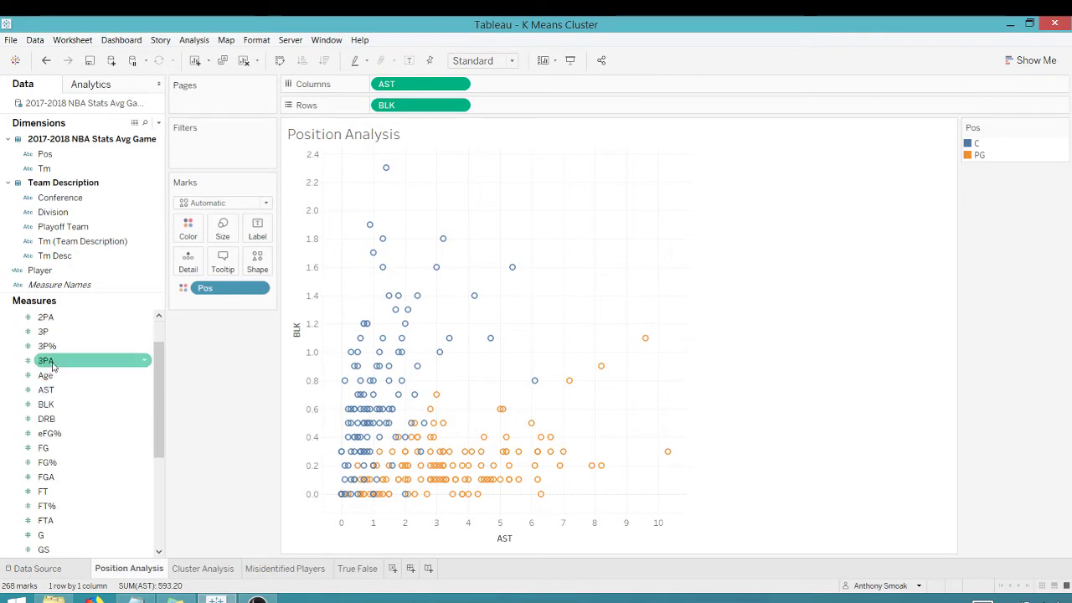
{"action": "left_click_drag", "start_coordinate": [54, 450], "coordinate": [214, 142]}
{"action": "left_click", "coordinate": [495, 241]}
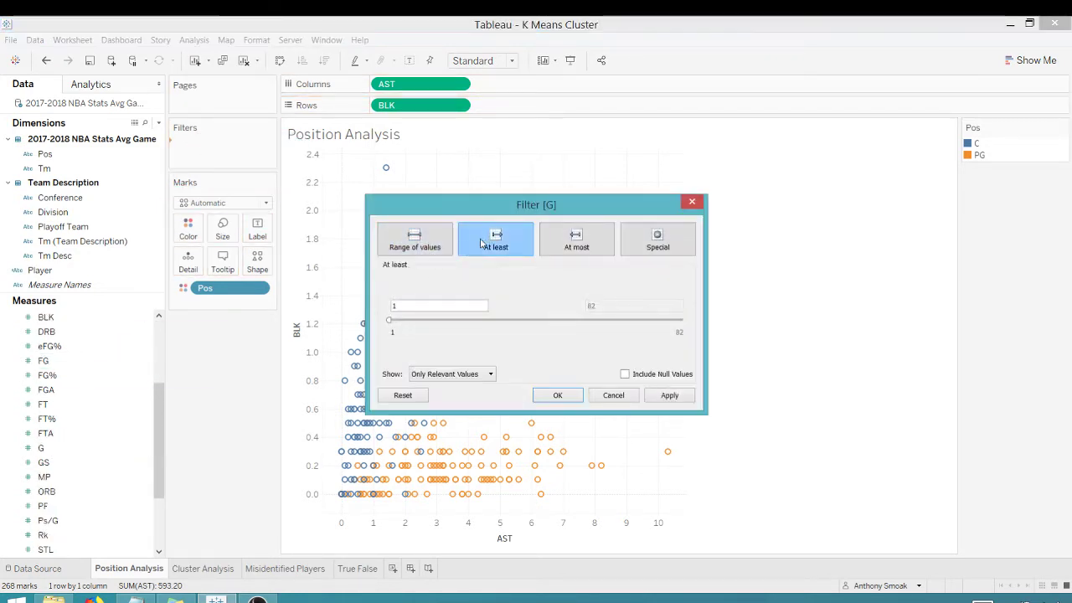
{"action": "type", "text": "41"}
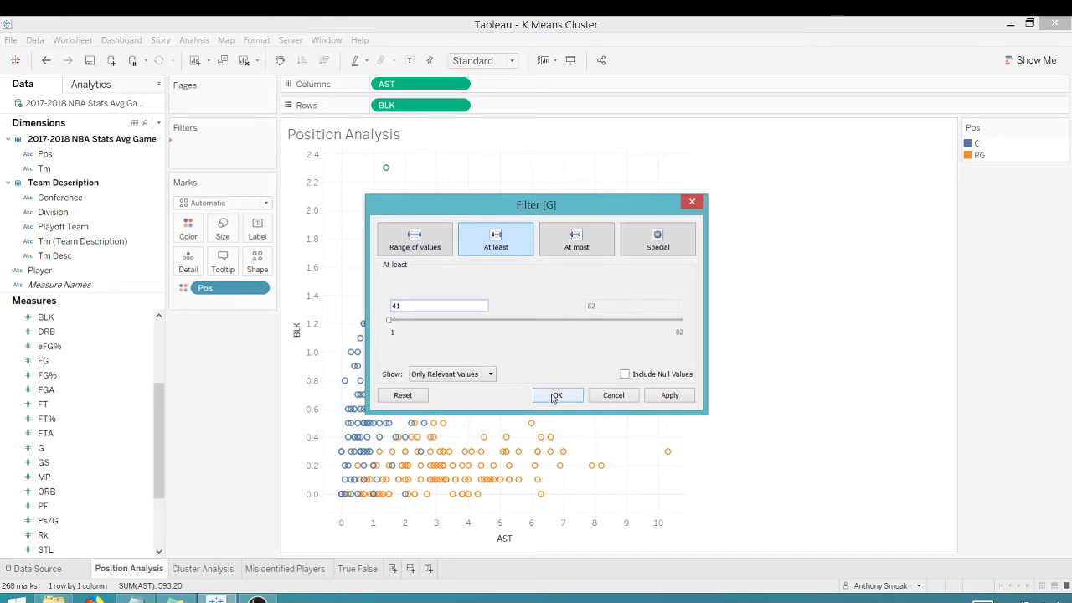
{"action": "left_click", "coordinate": [554, 397]}
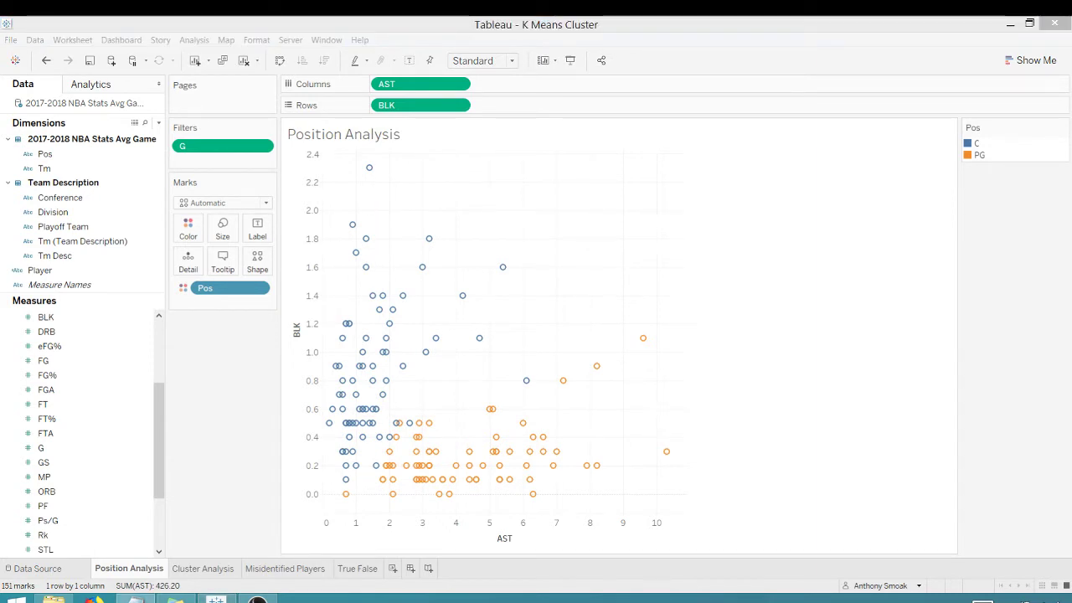
Add G, Pos and Player to the marks' Detail.
{"action": "left_click", "coordinate": [62, 392]}
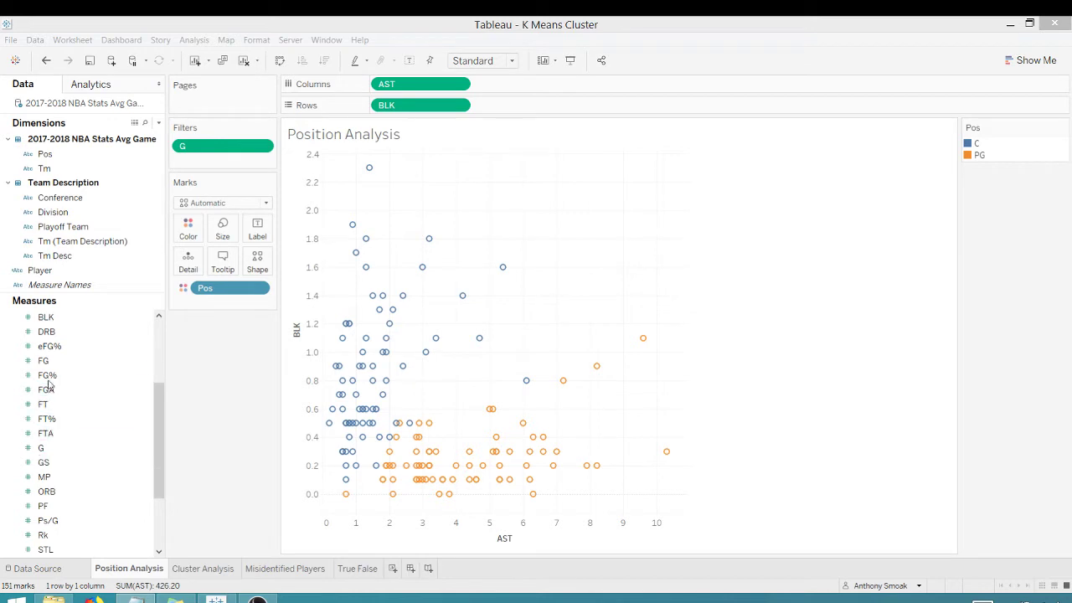
{"action": "left_click_drag", "start_coordinate": [38, 448], "coordinate": [186, 267]}
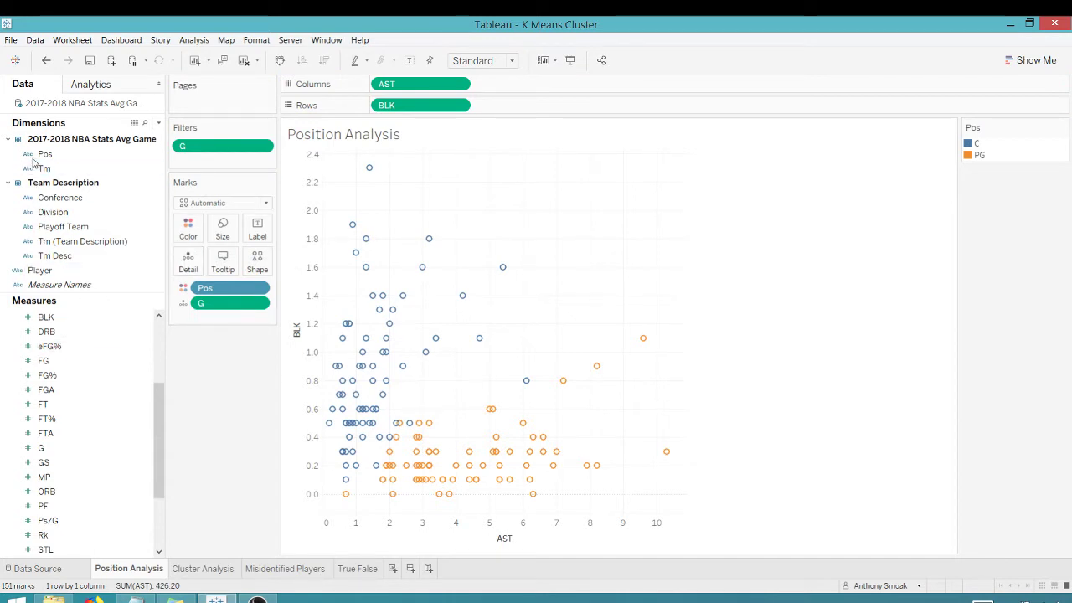
{"action": "left_click_drag", "start_coordinate": [42, 154], "coordinate": [179, 270]}
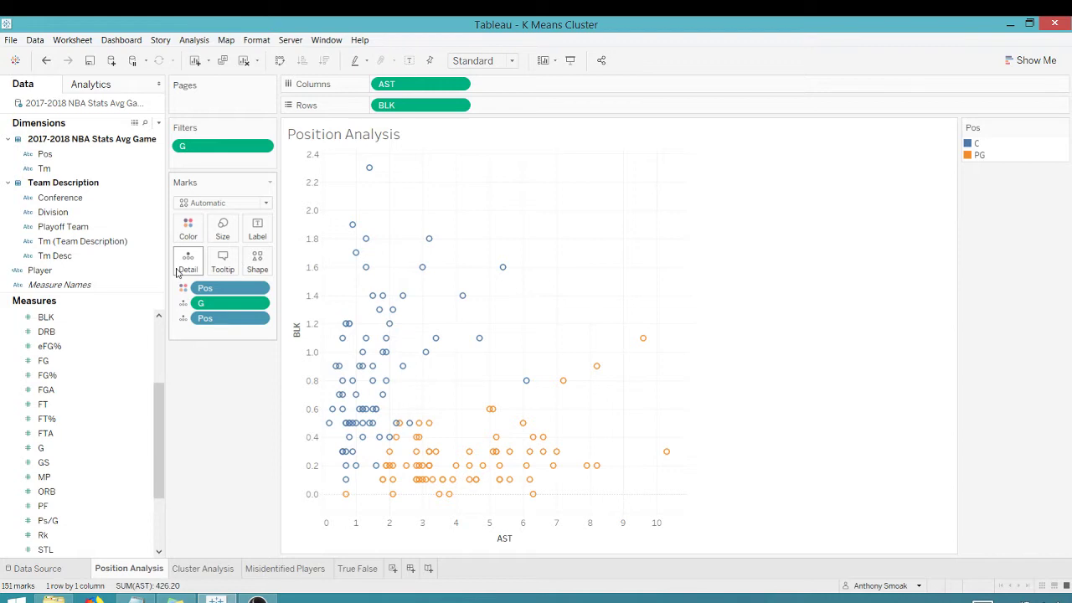
{"action": "left_click", "coordinate": [42, 272]}
{"action": "left_click_drag", "start_coordinate": [42, 272], "coordinate": [188, 262]}
{"action": "mouse_move", "coordinate": [421, 269]}
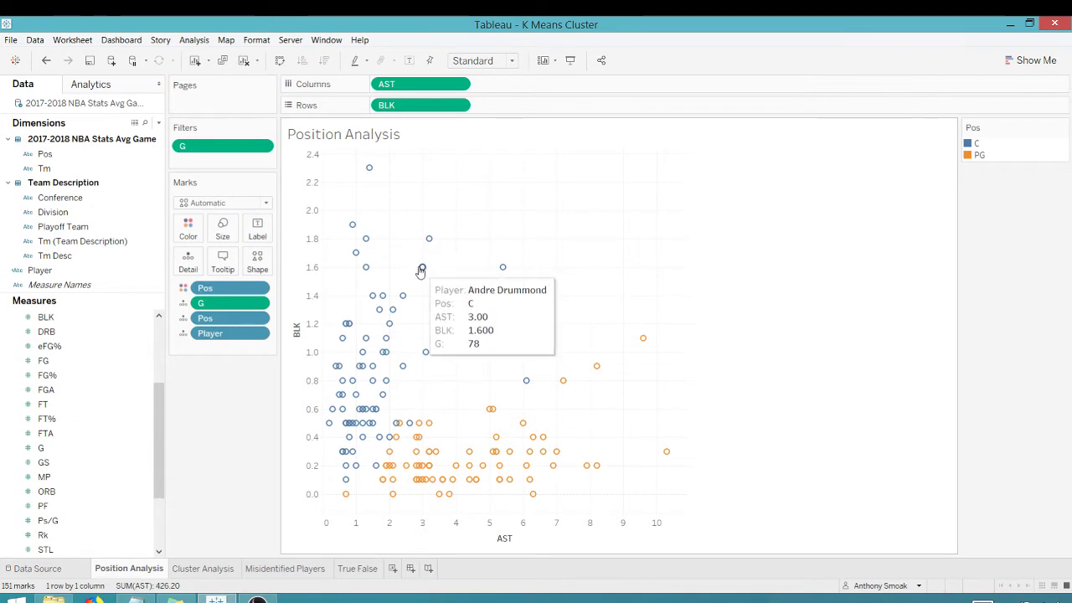
{"action": "mouse_move", "coordinate": [384, 340]}
{"action": "mouse_move", "coordinate": [338, 365]}
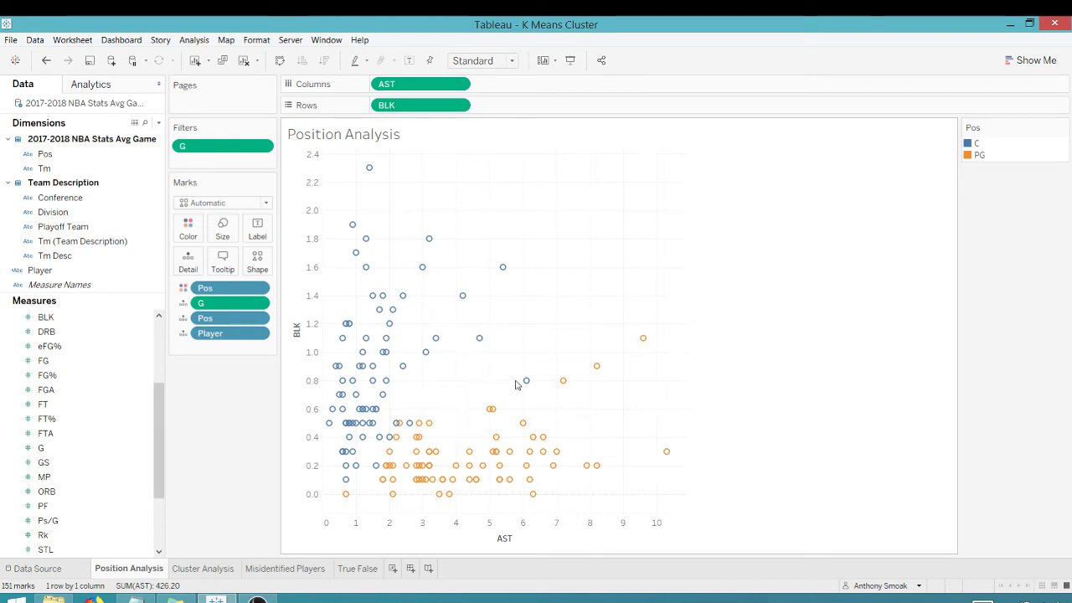
Switch to the empty Cluster Analysis worksheet.
{"action": "mouse_move", "coordinate": [525, 386]}
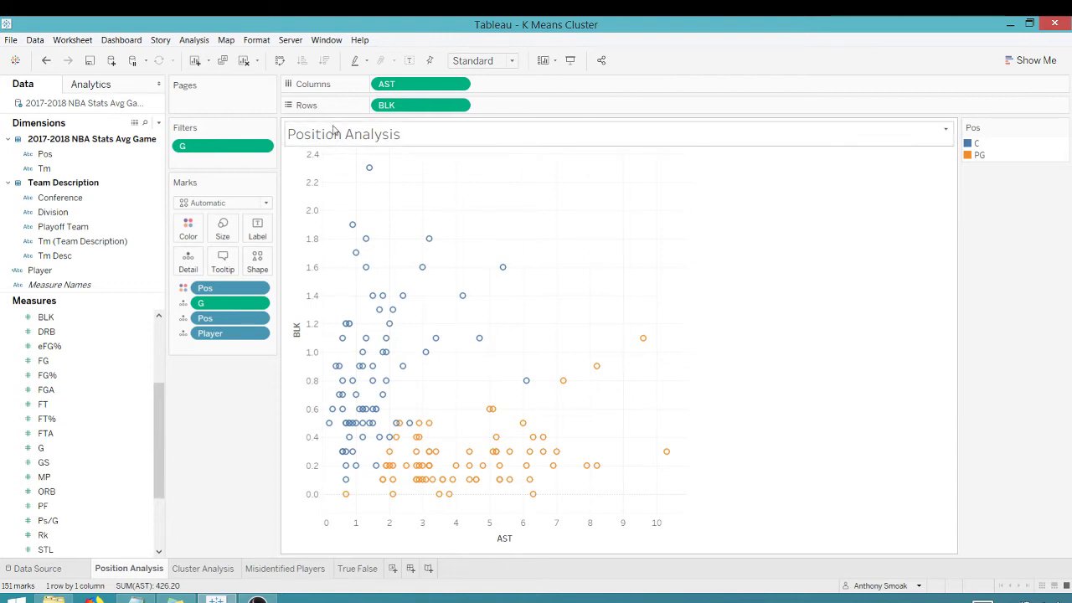
{"action": "left_click", "coordinate": [194, 570]}
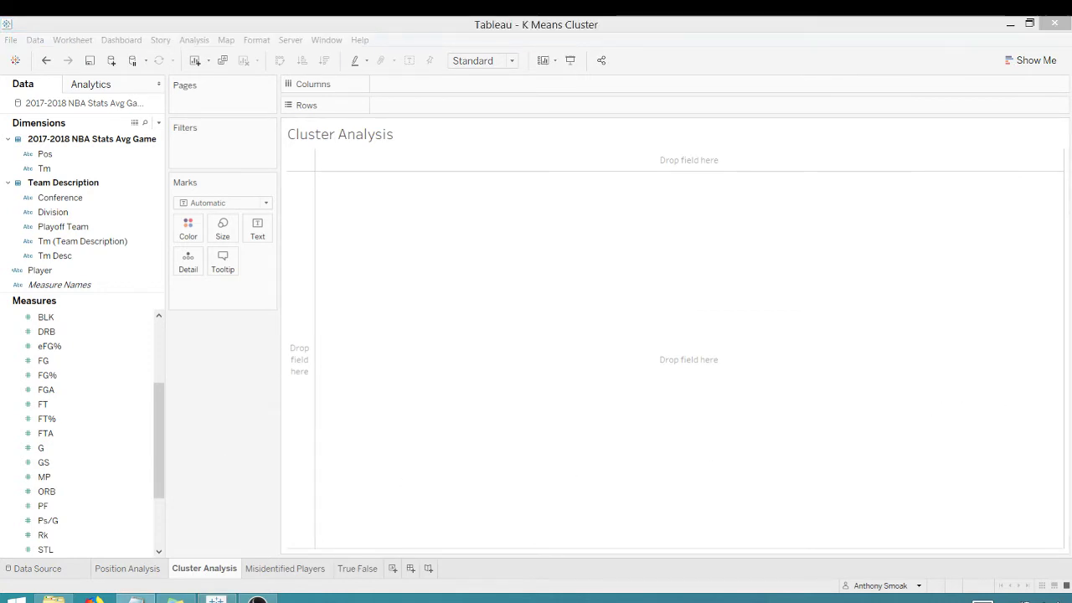
Put AST on Columns and BLK on Rows in the Cluster Analysis sheet.
{"action": "left_click", "coordinate": [151, 411]}
{"action": "left_click_drag", "start_coordinate": [153, 412], "coordinate": [155, 351]}
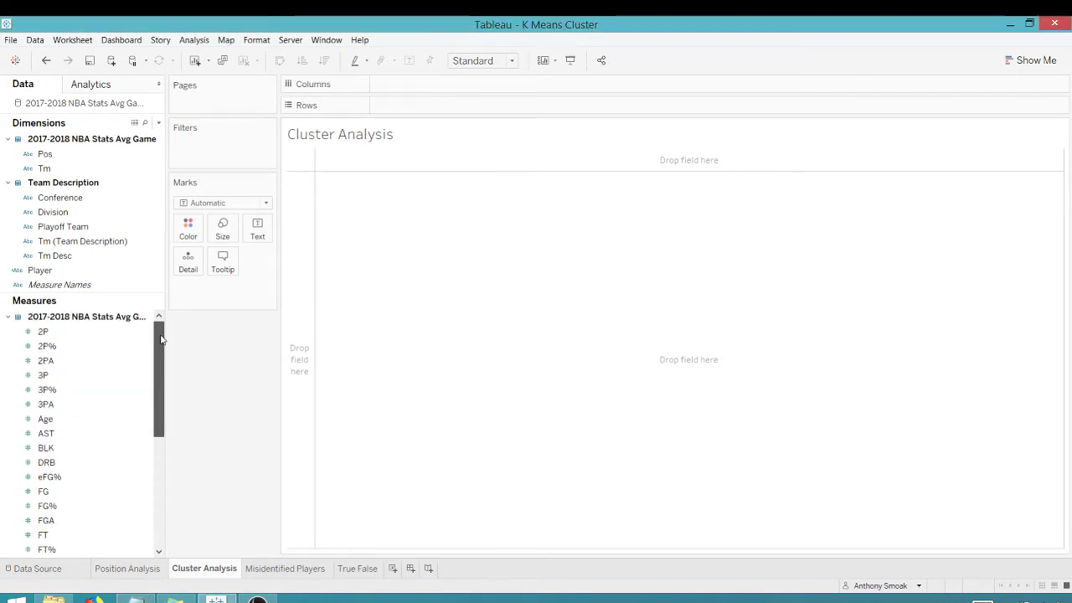
{"action": "left_click", "coordinate": [52, 435]}
{"action": "left_click_drag", "start_coordinate": [52, 435], "coordinate": [407, 86]}
{"action": "left_click_drag", "start_coordinate": [46, 449], "coordinate": [410, 106]}
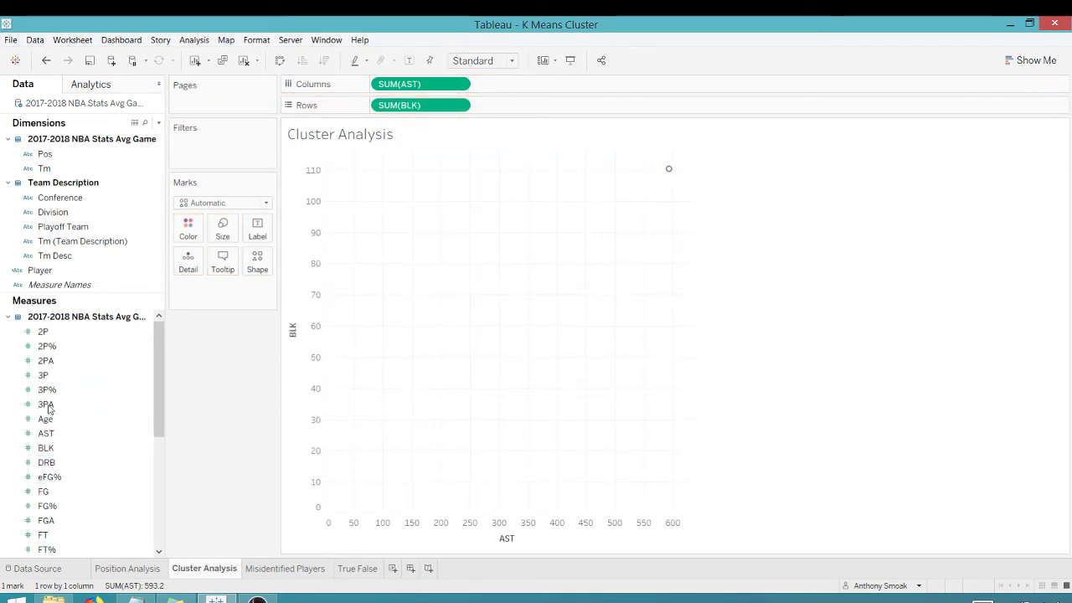
Filter G to a minimum of 40 games and disable Aggregate Measures.
{"action": "scroll", "coordinate": [46, 404], "scroll_direction": "down", "scroll_amount": 2}
{"action": "left_click_drag", "start_coordinate": [46, 492], "coordinate": [194, 151]}
{"action": "double_click", "coordinate": [469, 227]}
{"action": "left_click_drag", "start_coordinate": [396, 305], "coordinate": [382, 310]}
{"action": "type", "text": "40"}
{"action": "left_click", "coordinate": [557, 395]}
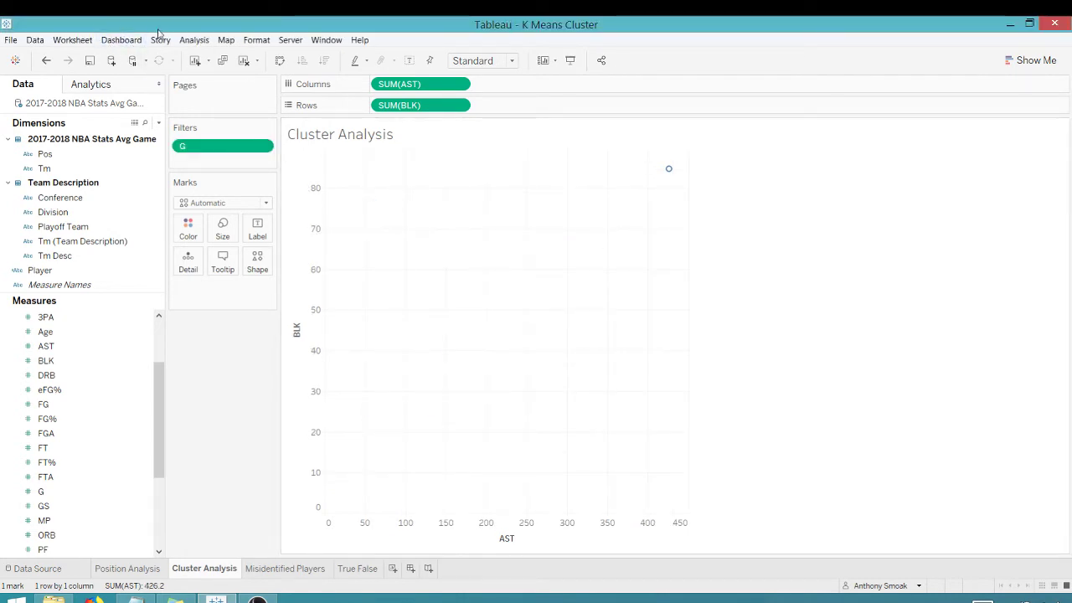
{"action": "left_click", "coordinate": [191, 40]}
{"action": "left_click", "coordinate": [205, 68]}
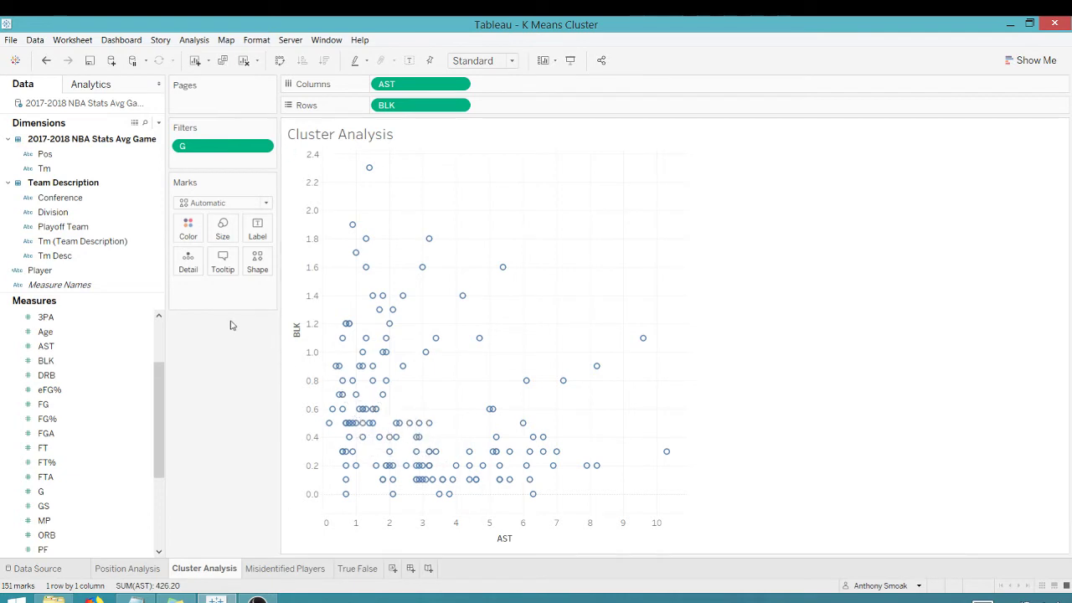
Add k-means Cluster from the Analytics pane with Number of Clusters set to 2.
{"action": "left_click", "coordinate": [91, 83]}
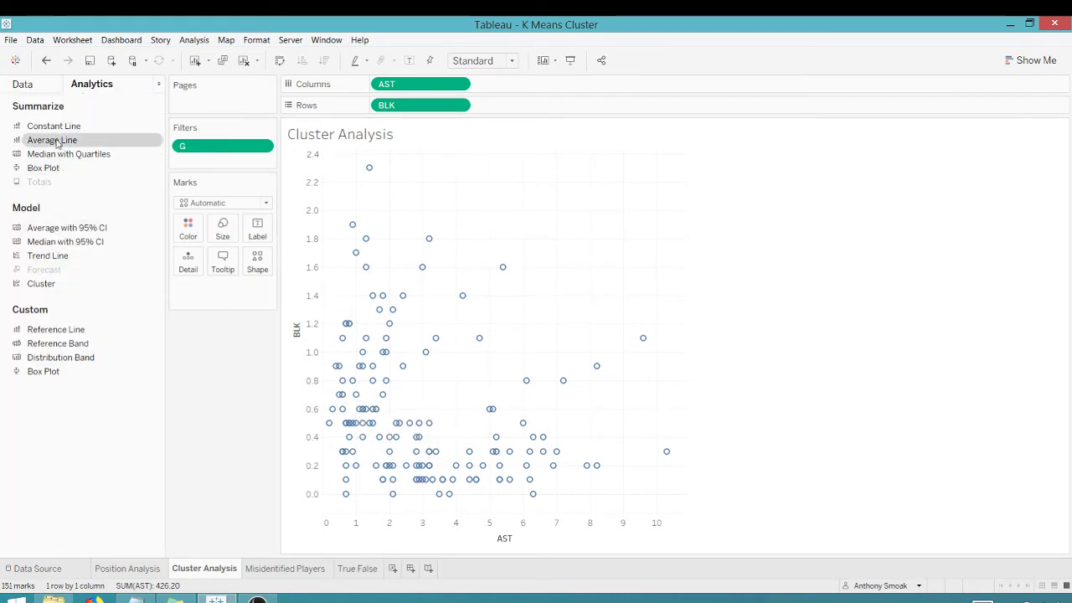
{"action": "left_click_drag", "start_coordinate": [41, 283], "coordinate": [394, 174]}
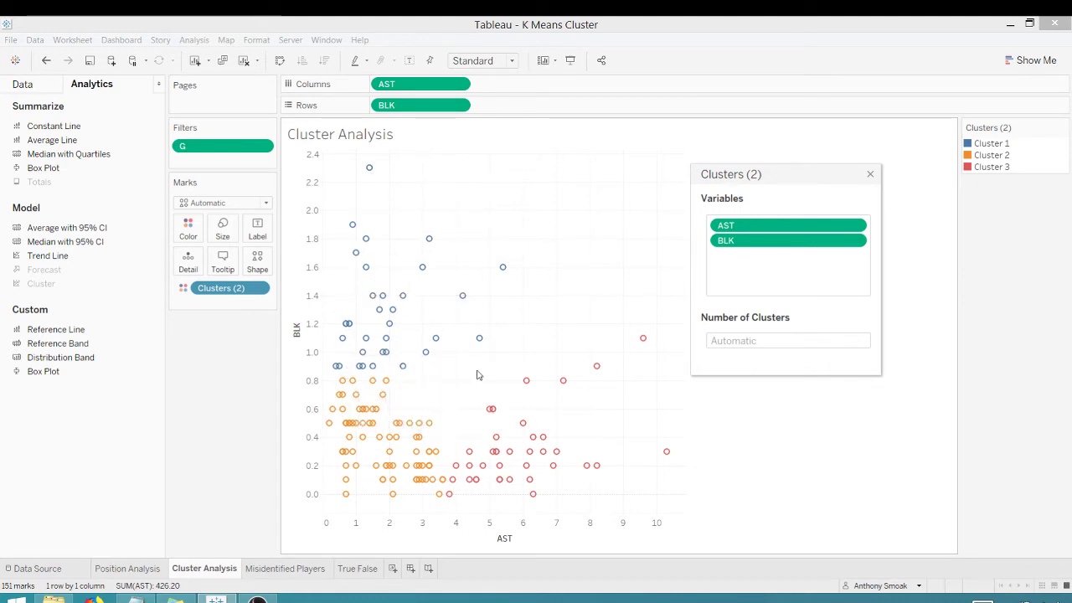
{"action": "mouse_move", "coordinate": [466, 488]}
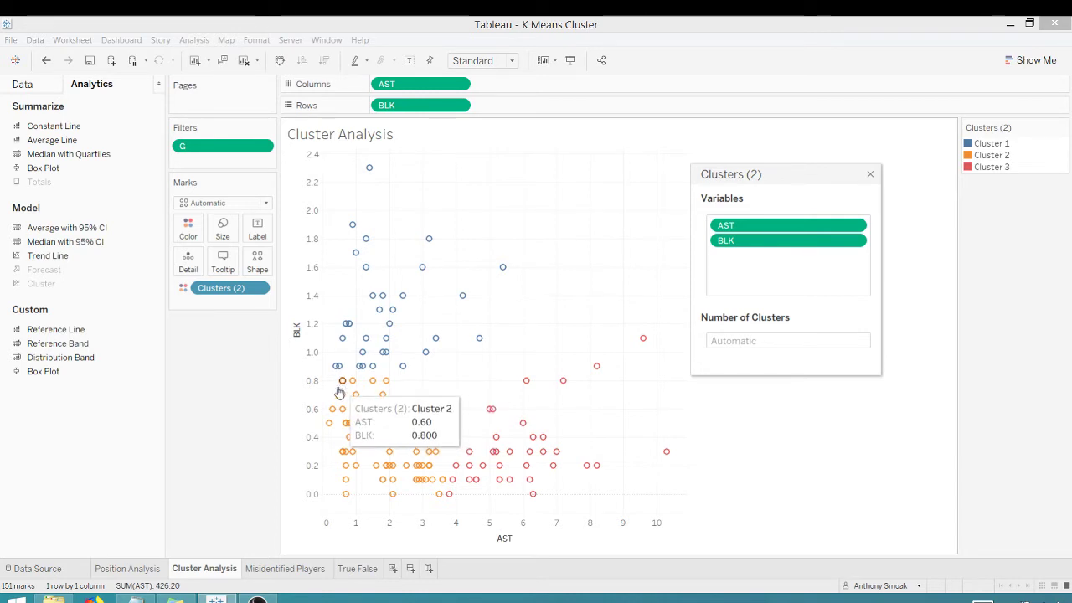
{"action": "mouse_move", "coordinate": [358, 503]}
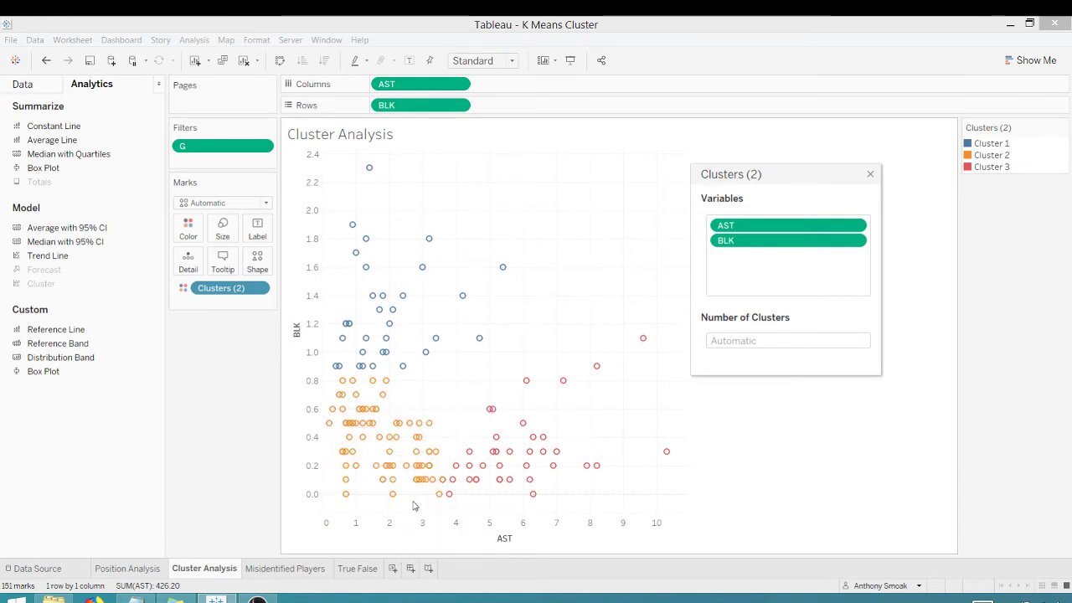
{"action": "mouse_move", "coordinate": [435, 462]}
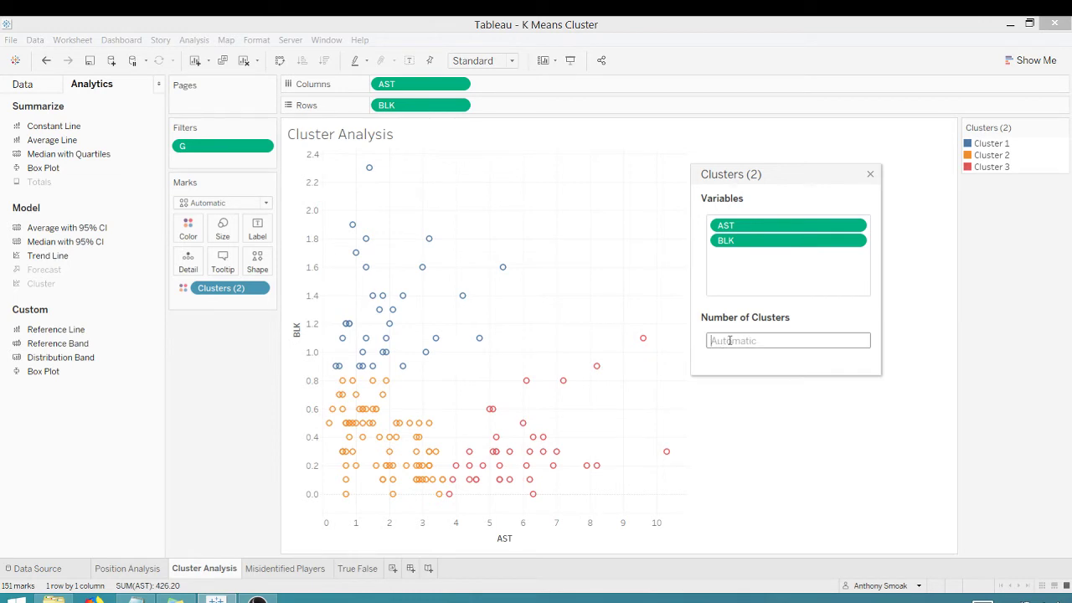
{"action": "type", "text": "2"}
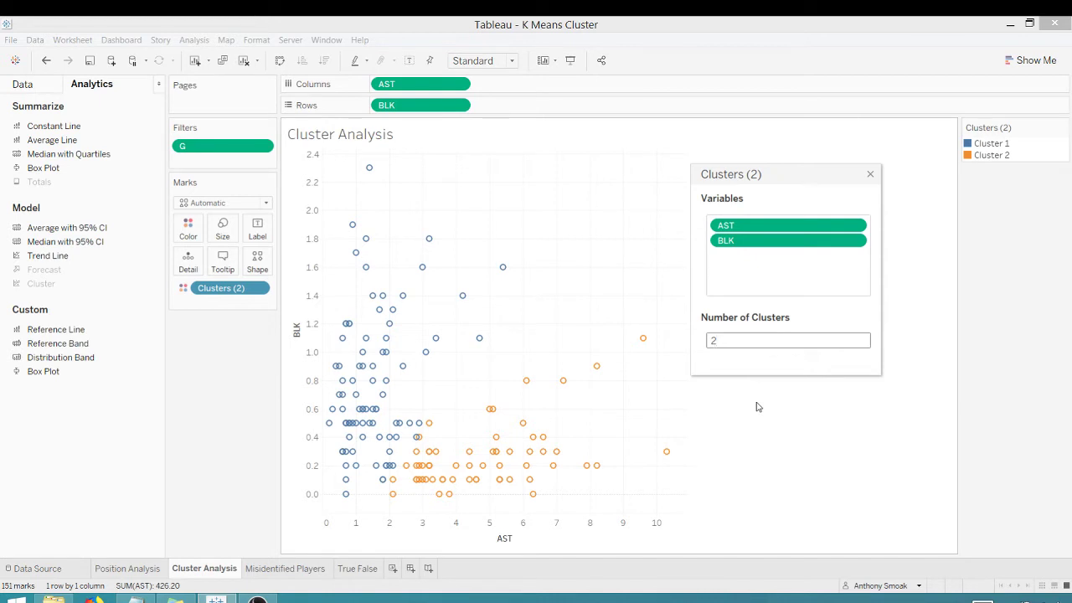
{"action": "left_click", "coordinate": [868, 177]}
{"action": "left_click", "coordinate": [871, 176]}
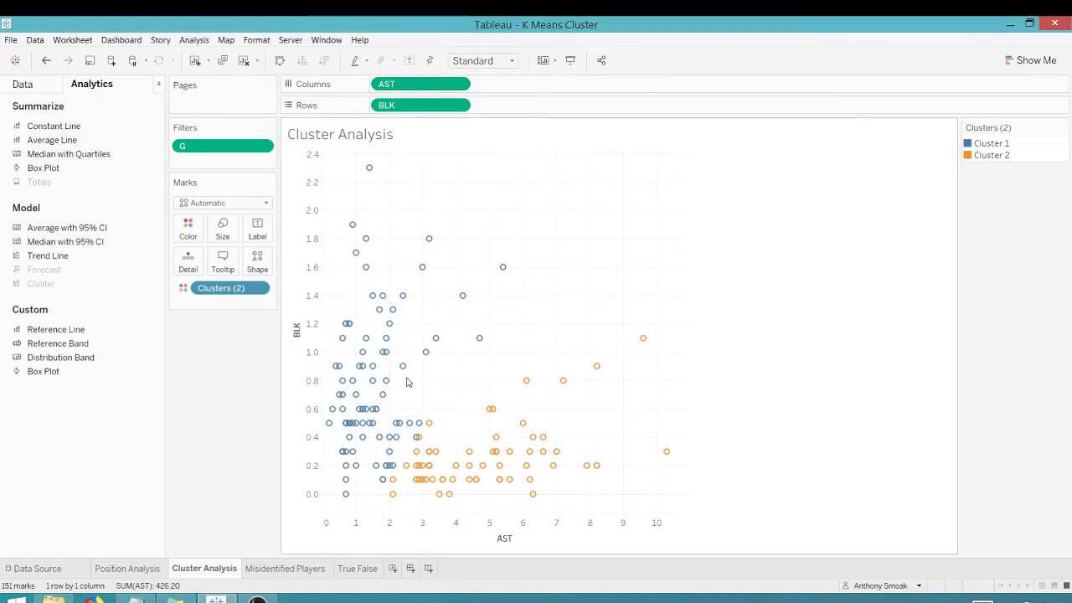
{"action": "mouse_move", "coordinate": [378, 299]}
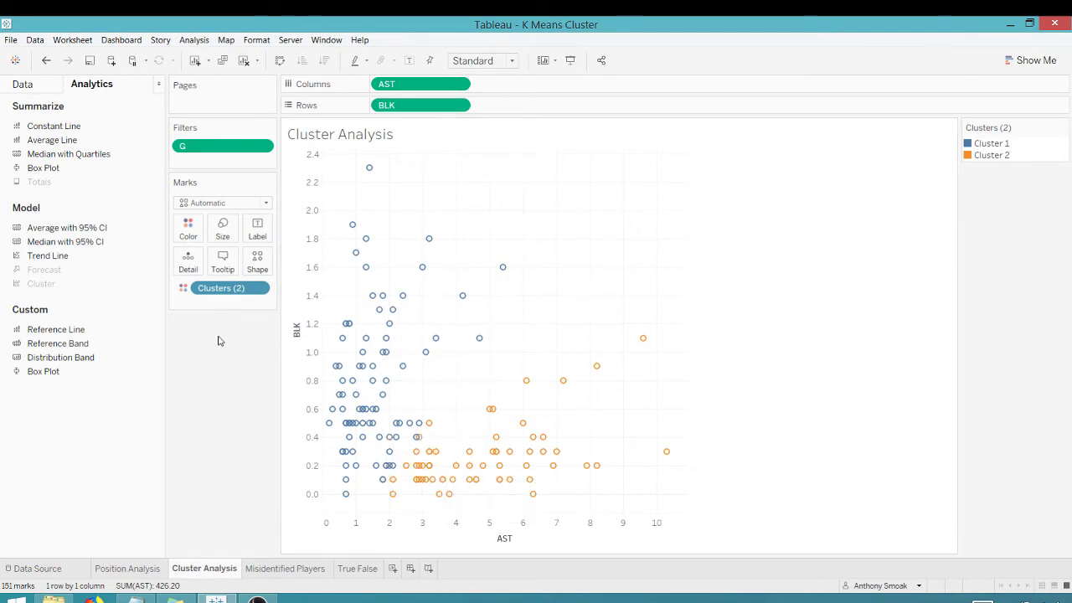
Save the clusters as a data-source field named AST & BLK (clusters).
{"action": "left_click", "coordinate": [41, 90]}
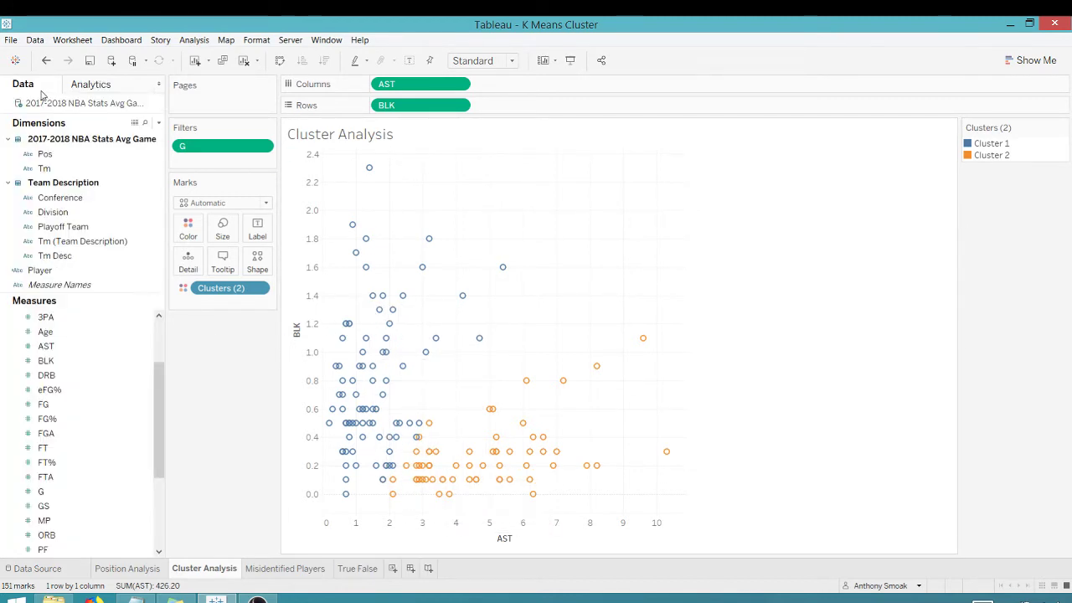
{"action": "left_click_drag", "start_coordinate": [227, 300], "coordinate": [95, 253]}
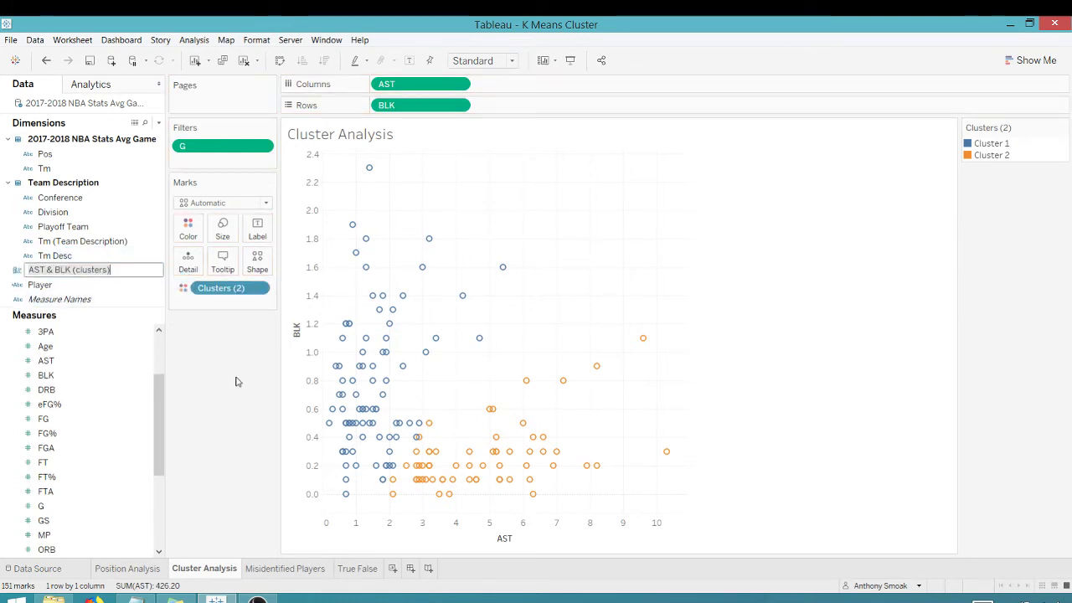
{"action": "key", "text": "Return"}
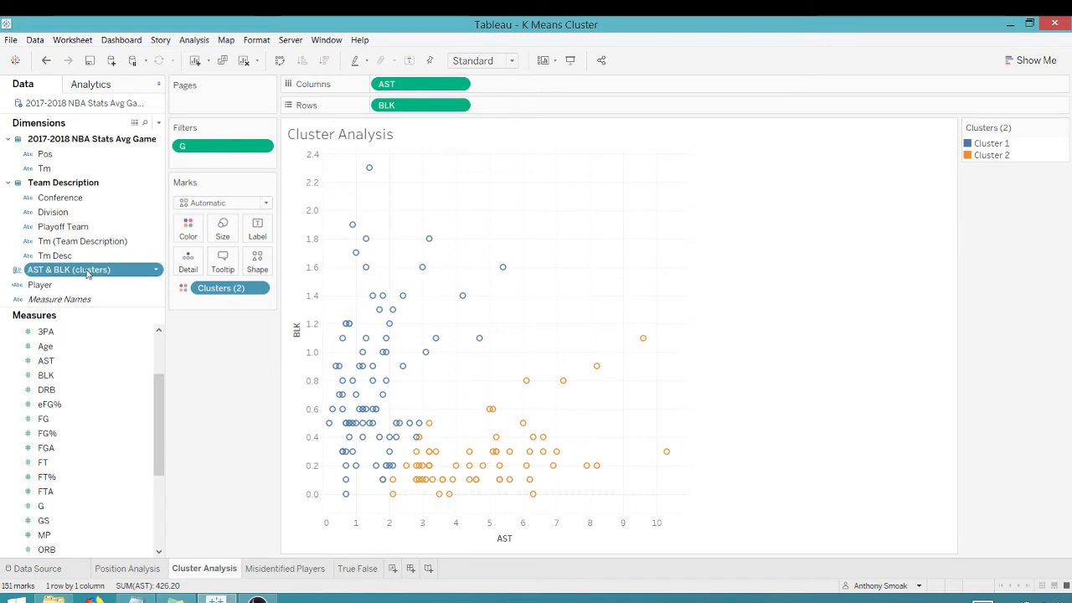
Rename the AST & BLK (clusters) field to 'PG vs C Cluster'.
{"action": "right_click", "coordinate": [87, 272]}
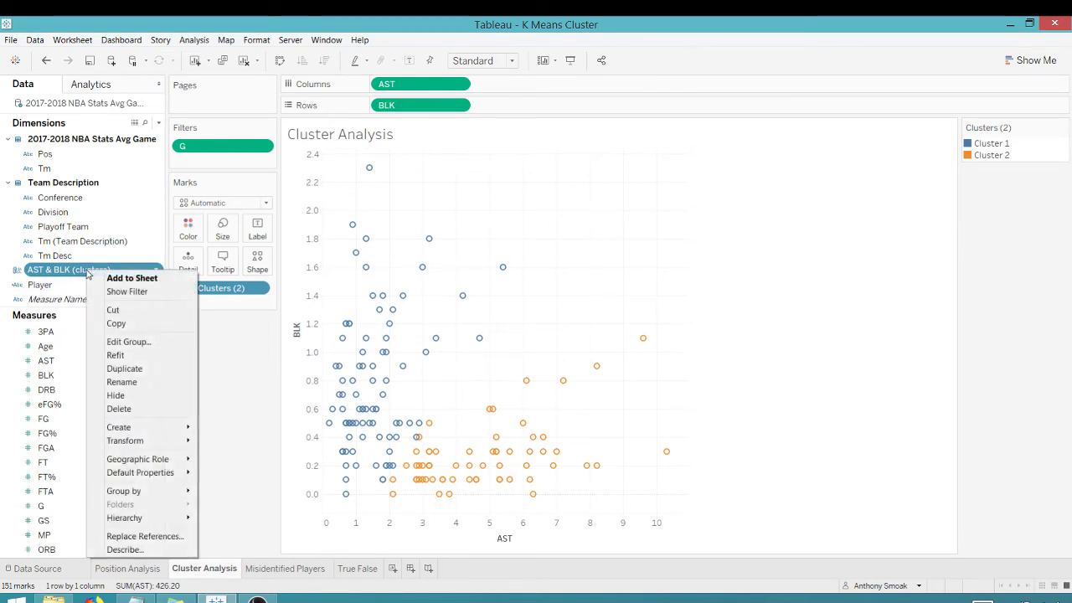
{"action": "left_click", "coordinate": [118, 381]}
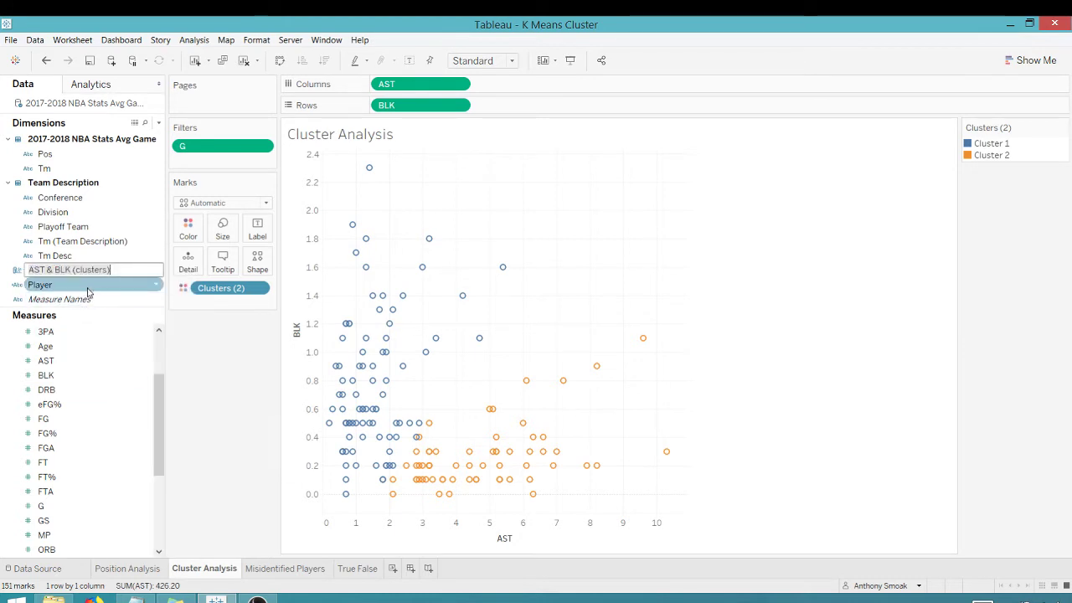
{"action": "type", "text": "PG"}
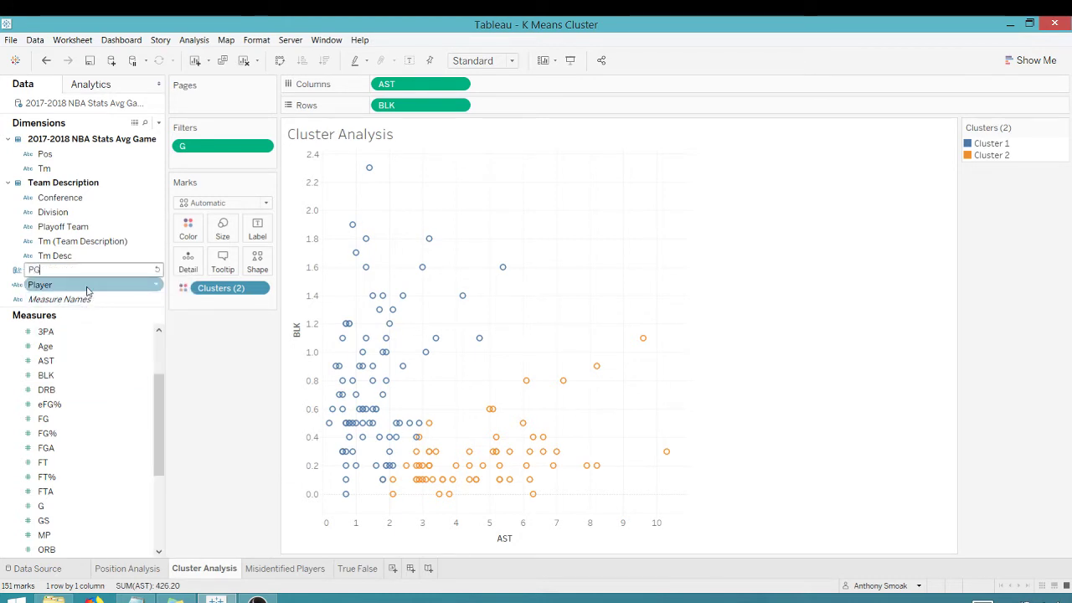
{"action": "type", "text": " vs C Cluster"}
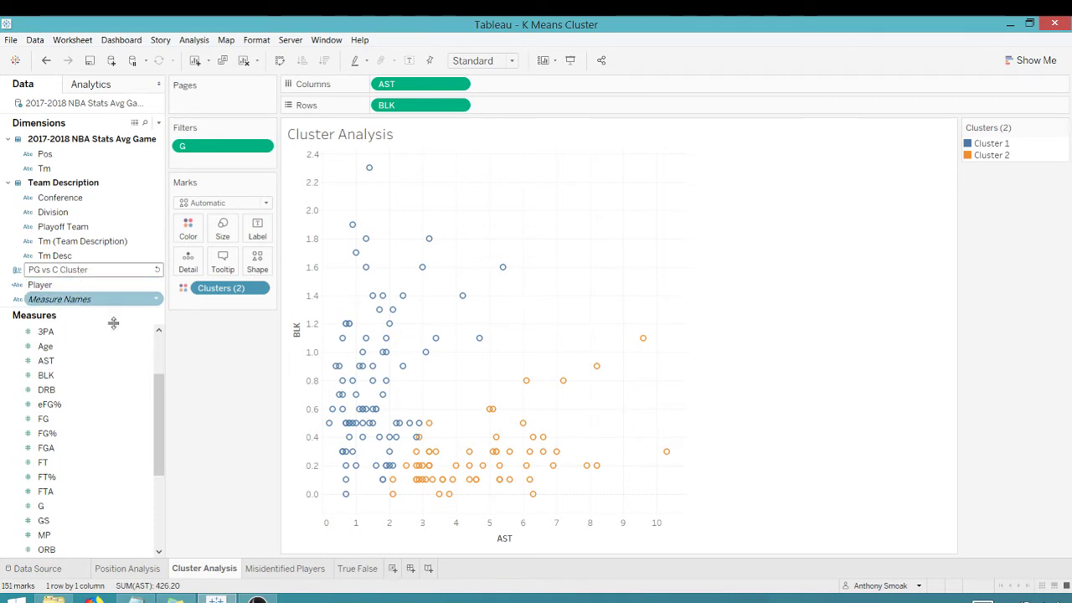
{"action": "key", "text": "Return"}
{"action": "left_click", "coordinate": [92, 270]}
In the PG vs C Cluster group editor, rename Cluster 1 to C.
{"action": "right_click", "coordinate": [92, 269]}
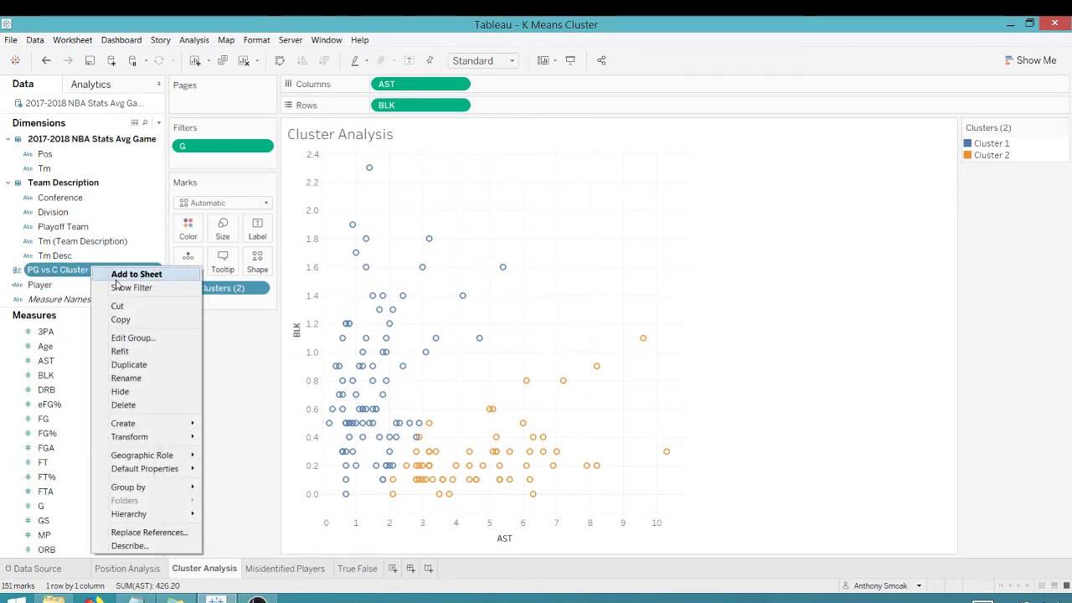
{"action": "left_click", "coordinate": [131, 339]}
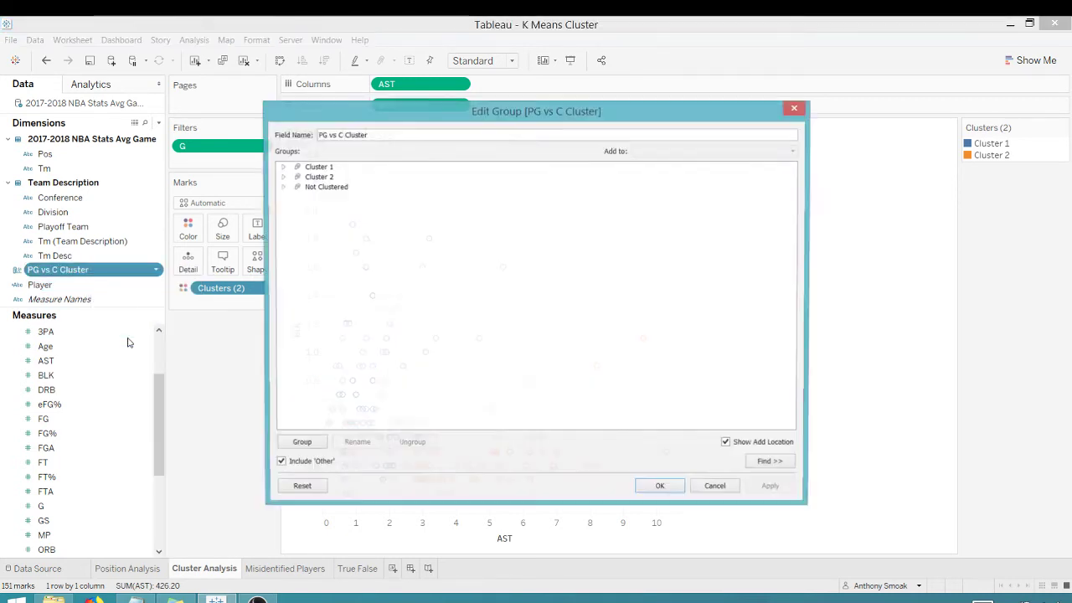
{"action": "left_click", "coordinate": [283, 167]}
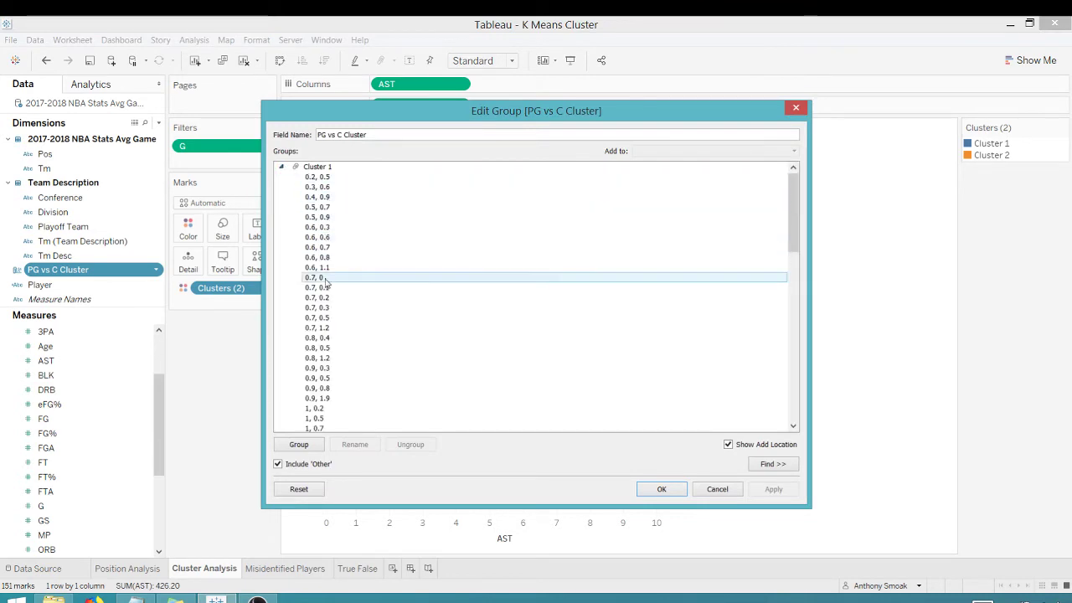
{"action": "scroll", "coordinate": [327, 381], "scroll_direction": "down", "scroll_amount": 8}
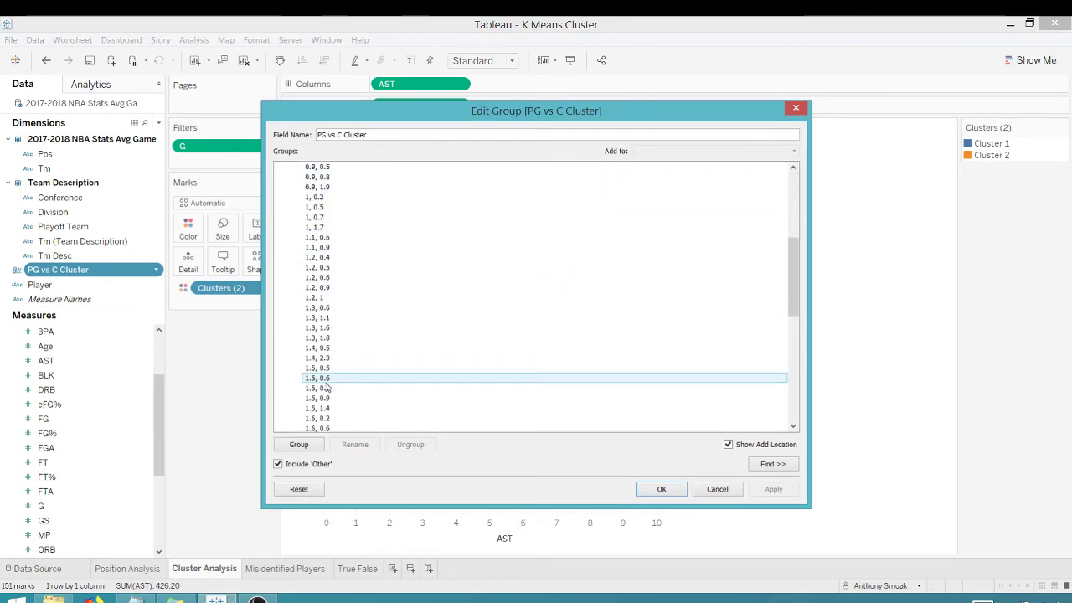
{"action": "scroll", "coordinate": [326, 387], "scroll_direction": "down", "scroll_amount": 10}
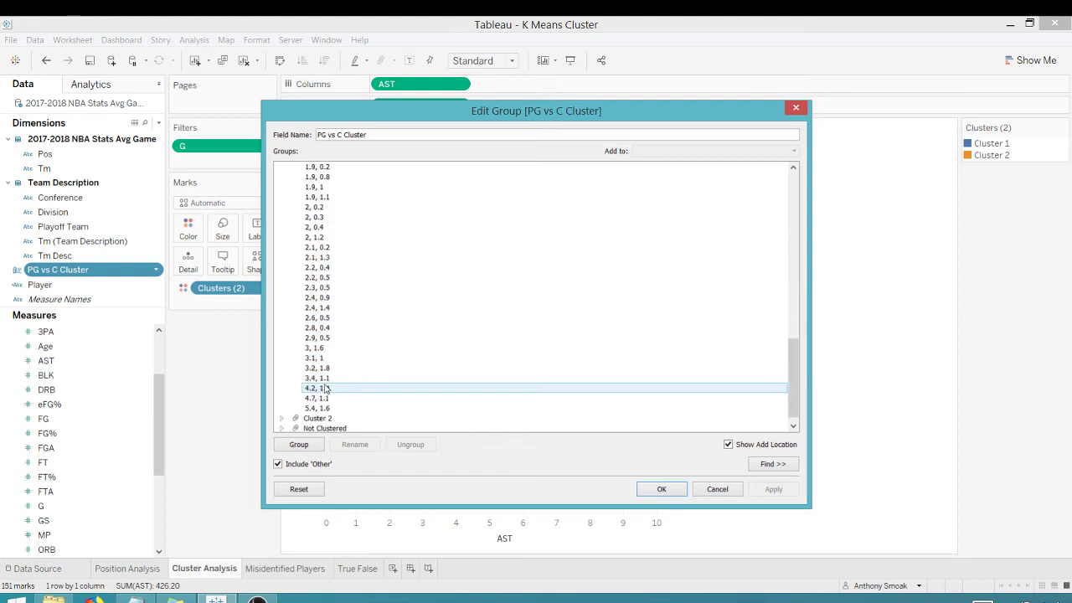
{"action": "scroll", "coordinate": [325, 388], "scroll_direction": "up", "scroll_amount": 20}
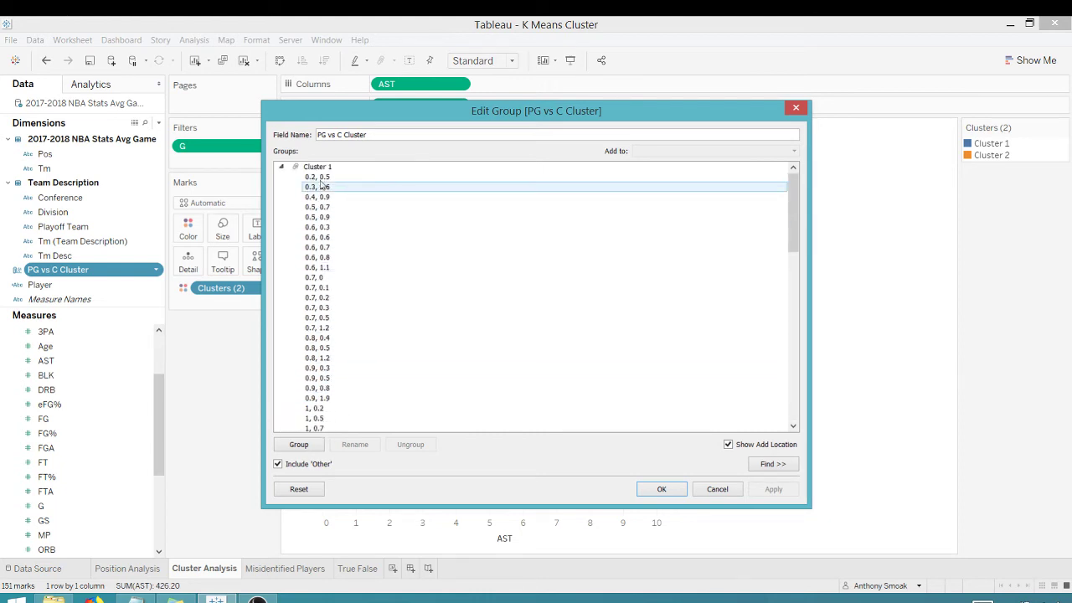
{"action": "left_click", "coordinate": [320, 168]}
{"action": "left_click", "coordinate": [320, 168]}
{"action": "type", "text": "C"}
{"action": "left_click", "coordinate": [283, 169]}
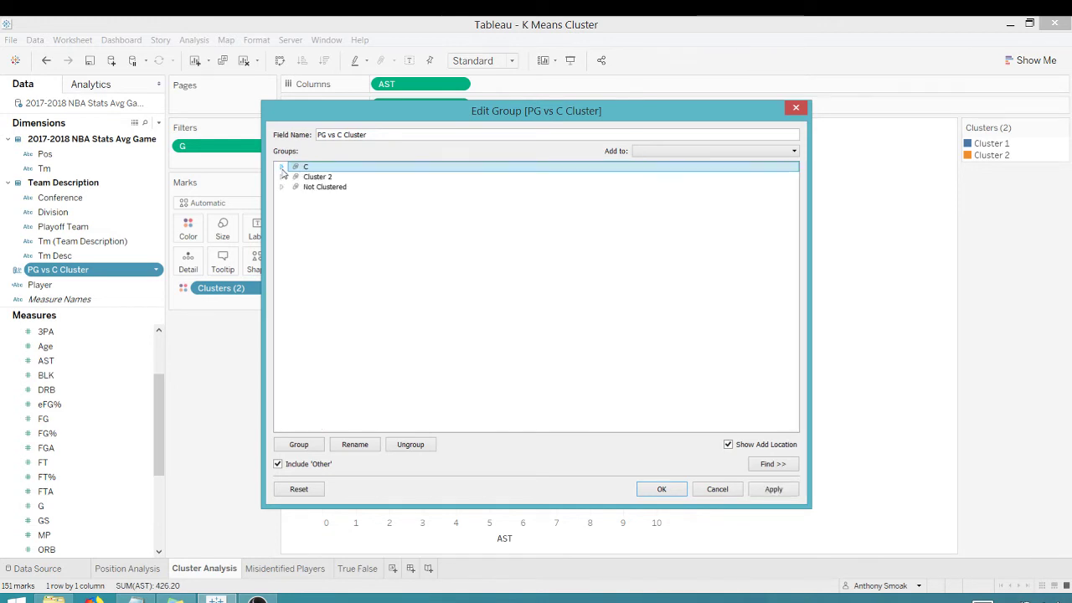
Rename Cluster 2 to PG and confirm the group edits.
{"action": "left_click", "coordinate": [282, 177]}
{"action": "left_click", "coordinate": [317, 177]}
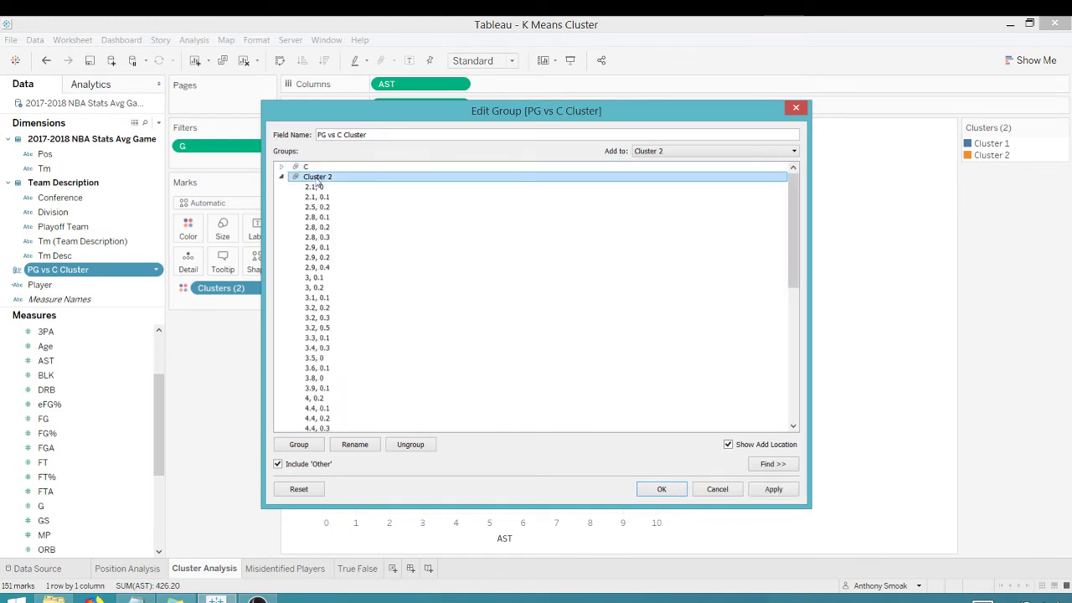
{"action": "left_click", "coordinate": [317, 179]}
{"action": "type", "text": "PG"}
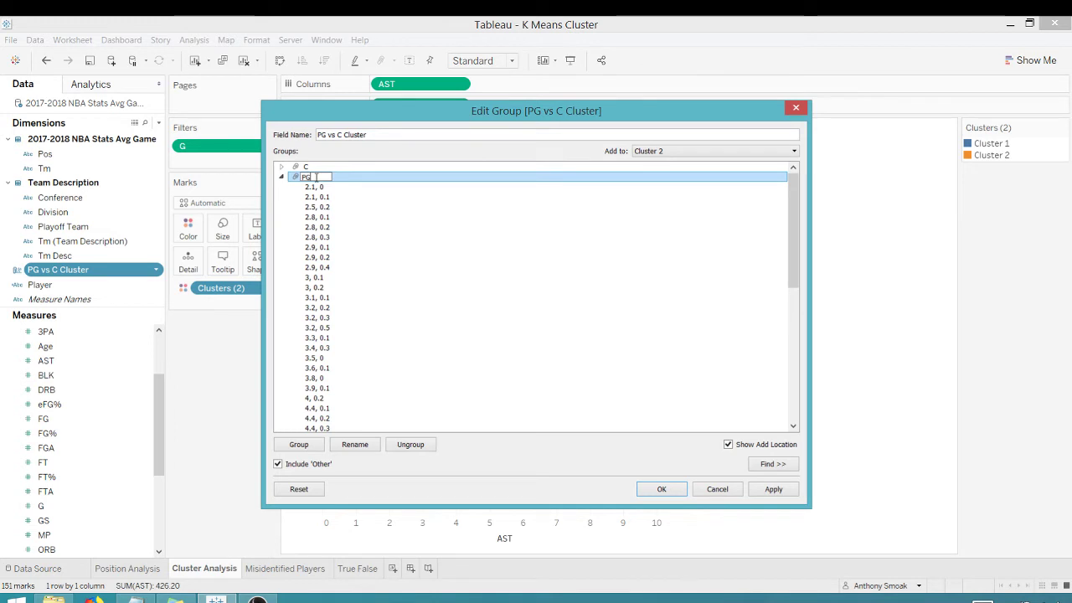
{"action": "left_click", "coordinate": [283, 179]}
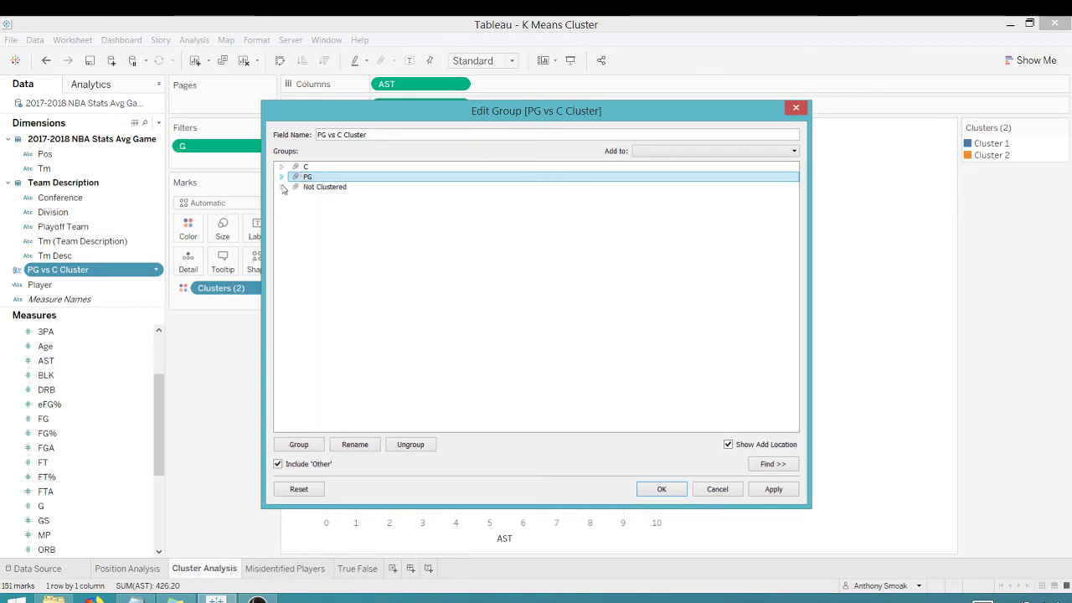
{"action": "left_click", "coordinate": [281, 188]}
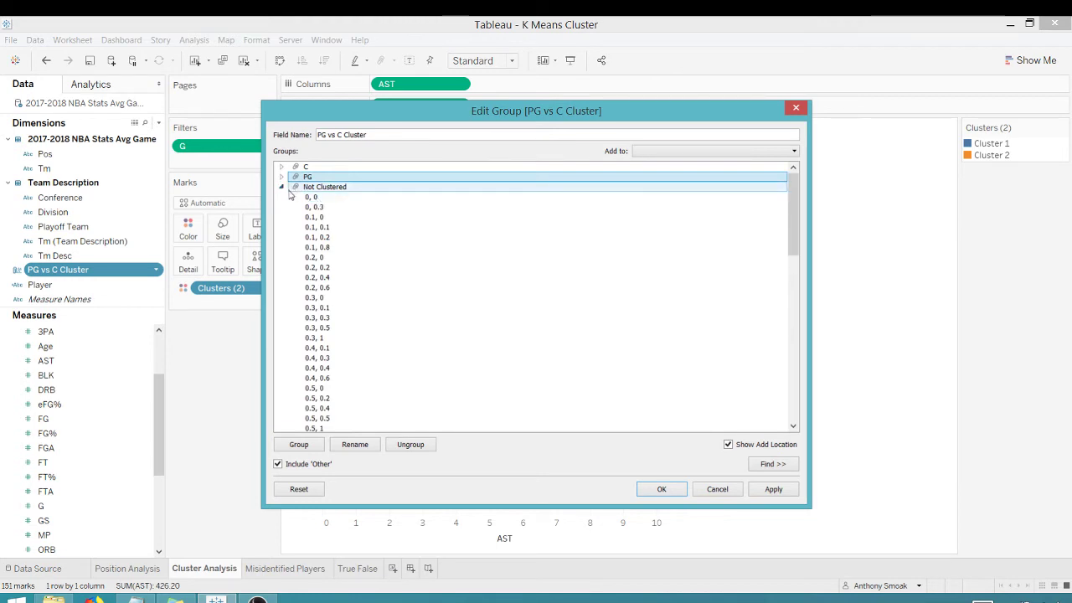
{"action": "left_click", "coordinate": [282, 187]}
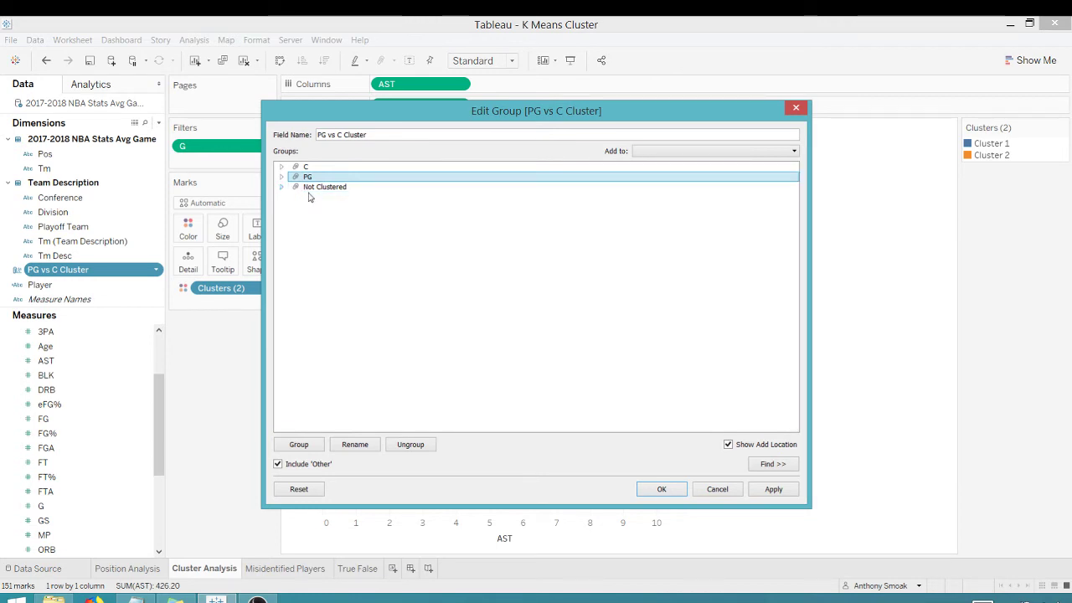
{"action": "left_click", "coordinate": [662, 490]}
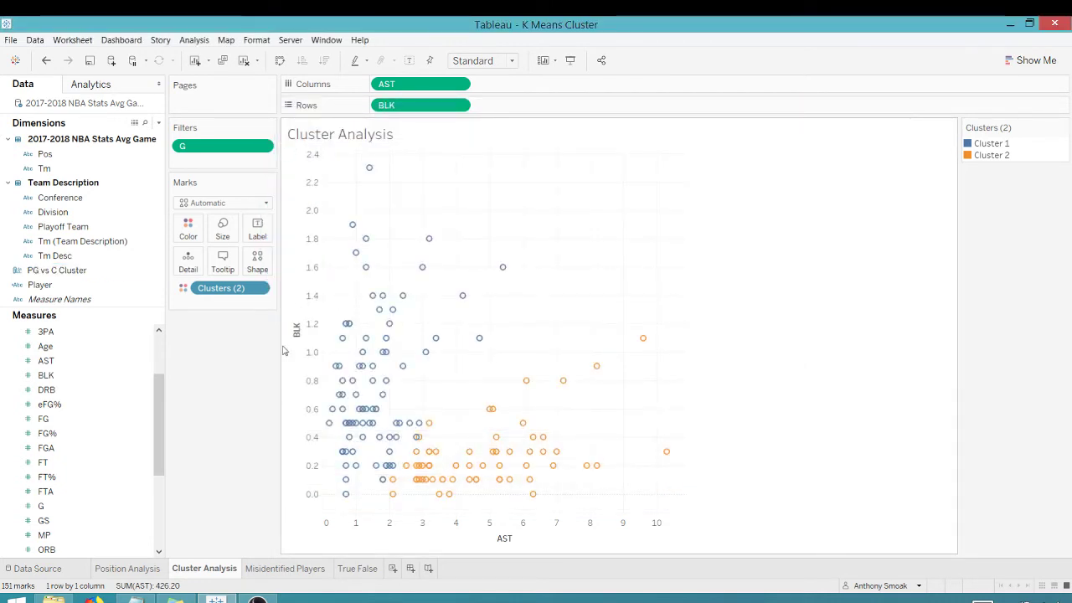
Start a new calculated field named ClusterMatch? from the dimensions menu.
{"action": "left_click", "coordinate": [79, 273]}
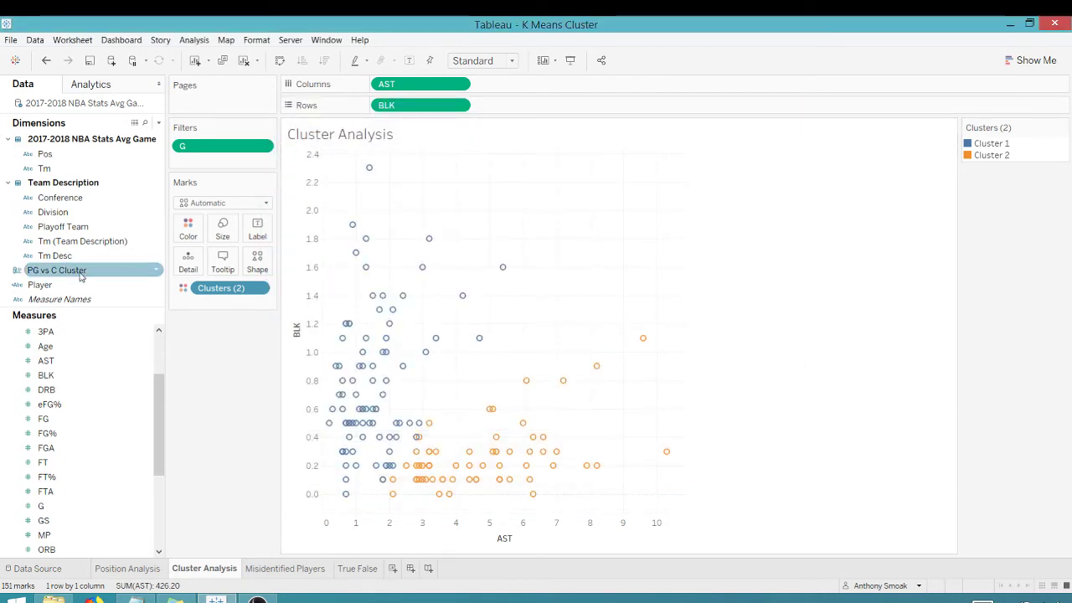
{"action": "left_click", "coordinate": [136, 334]}
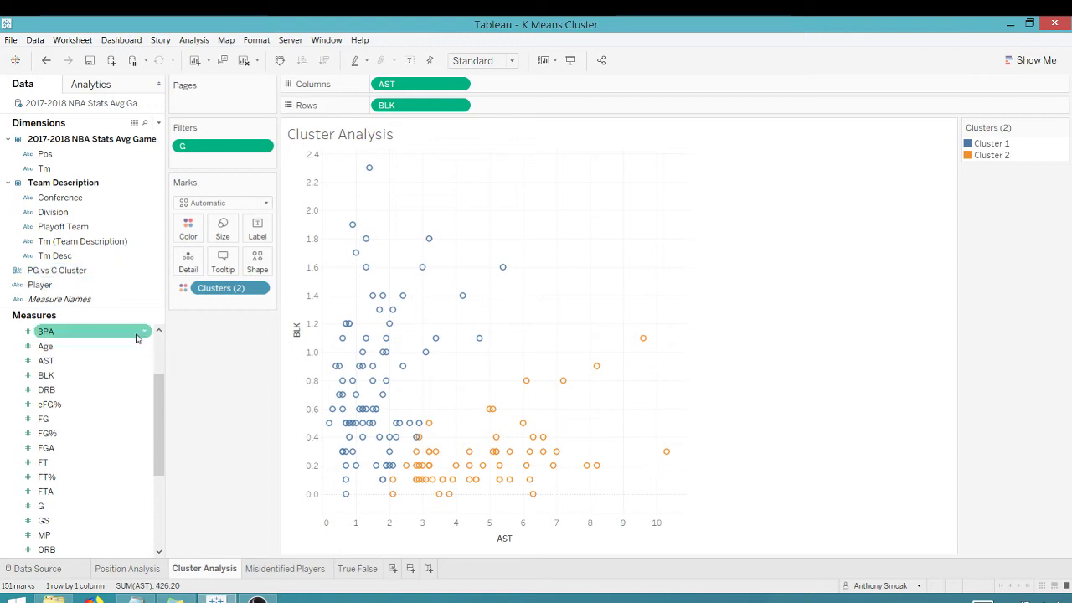
{"action": "left_click", "coordinate": [159, 123]}
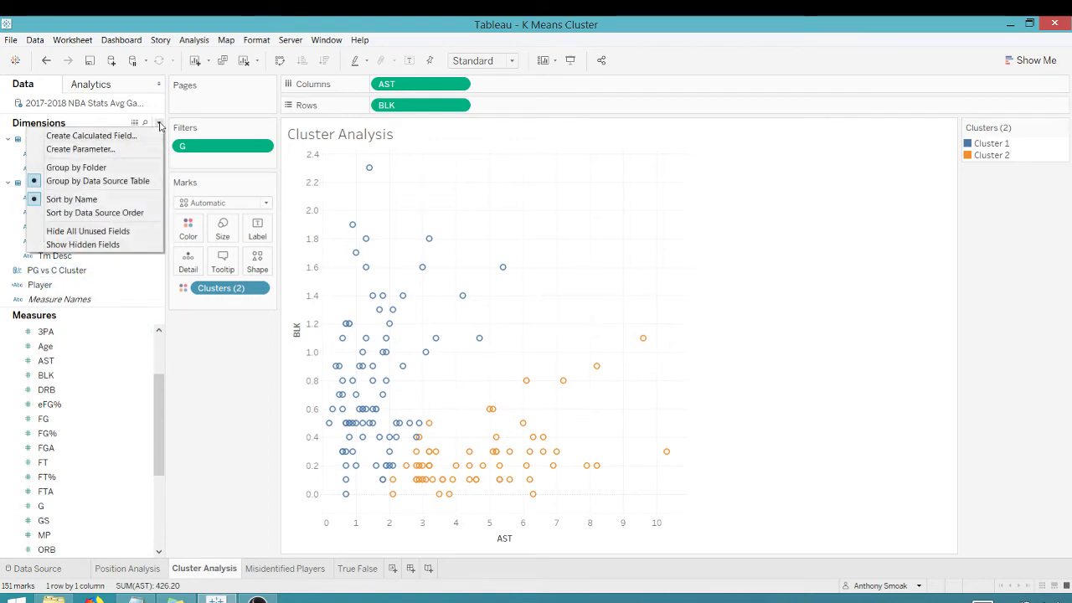
{"action": "left_click", "coordinate": [109, 137]}
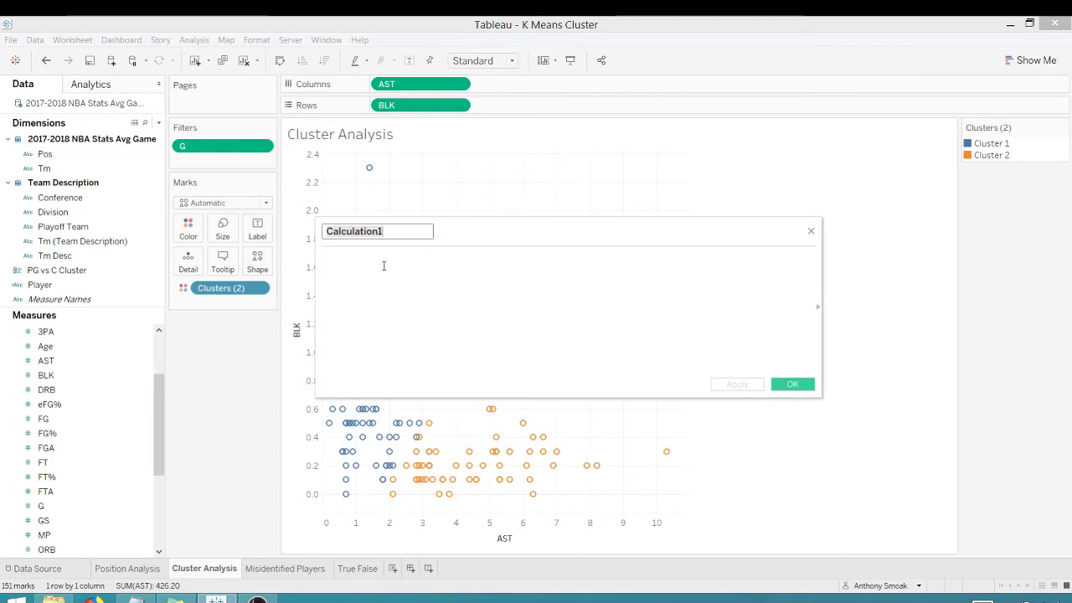
{"action": "type", "text": "C"}
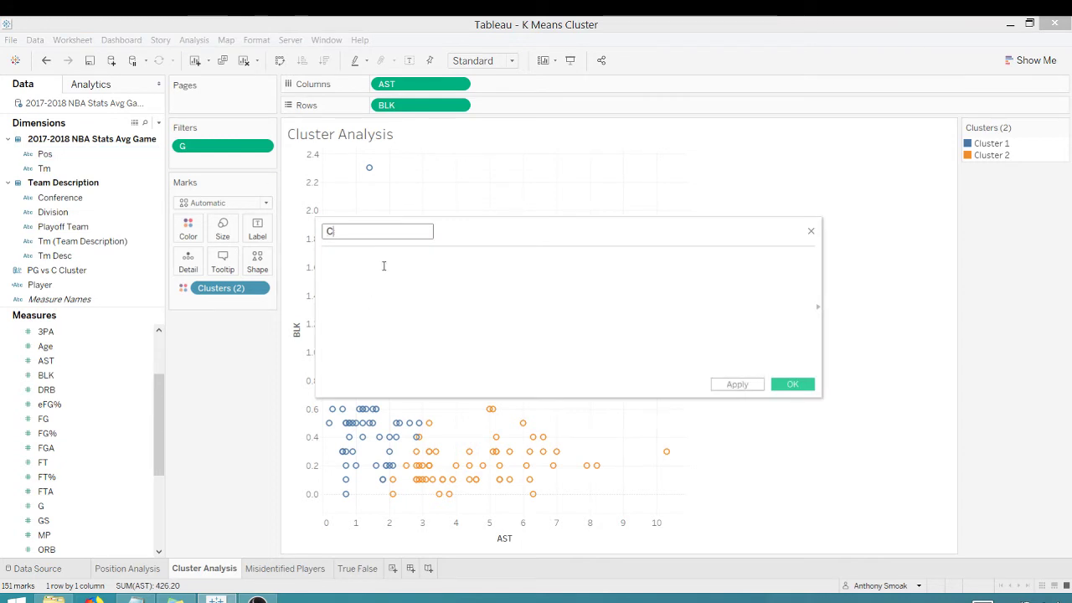
{"action": "type", "text": "lusterMatch?"}
{"action": "left_click", "coordinate": [384, 266]}
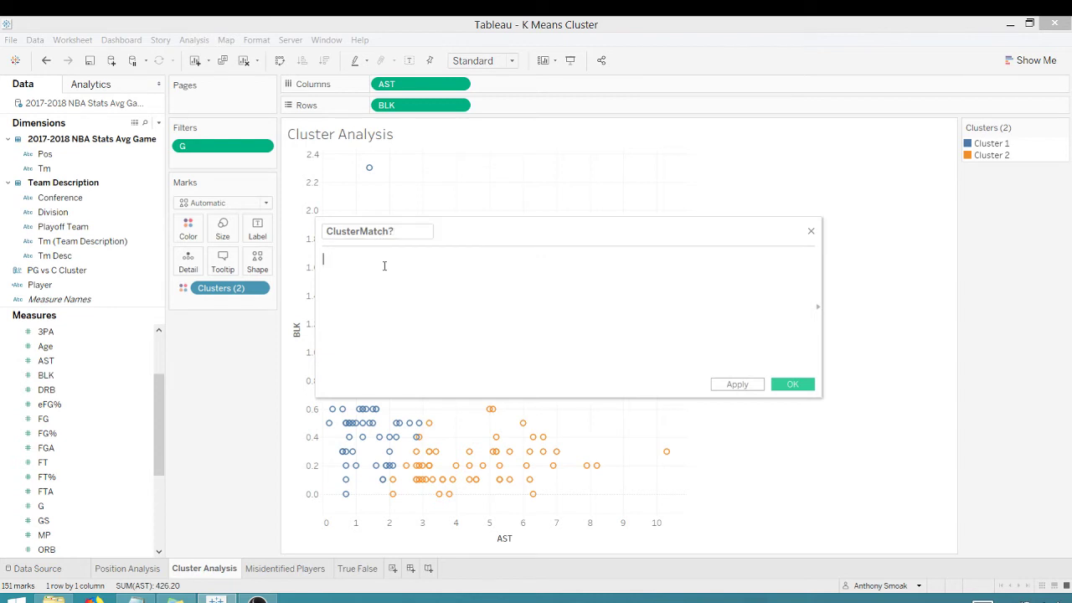
Enter the formula [PG vs C Cluster] == [Pos] and save the field.
{"action": "left_click_drag", "start_coordinate": [56, 270], "coordinate": [402, 278]}
{"action": "type", "text": "=="}
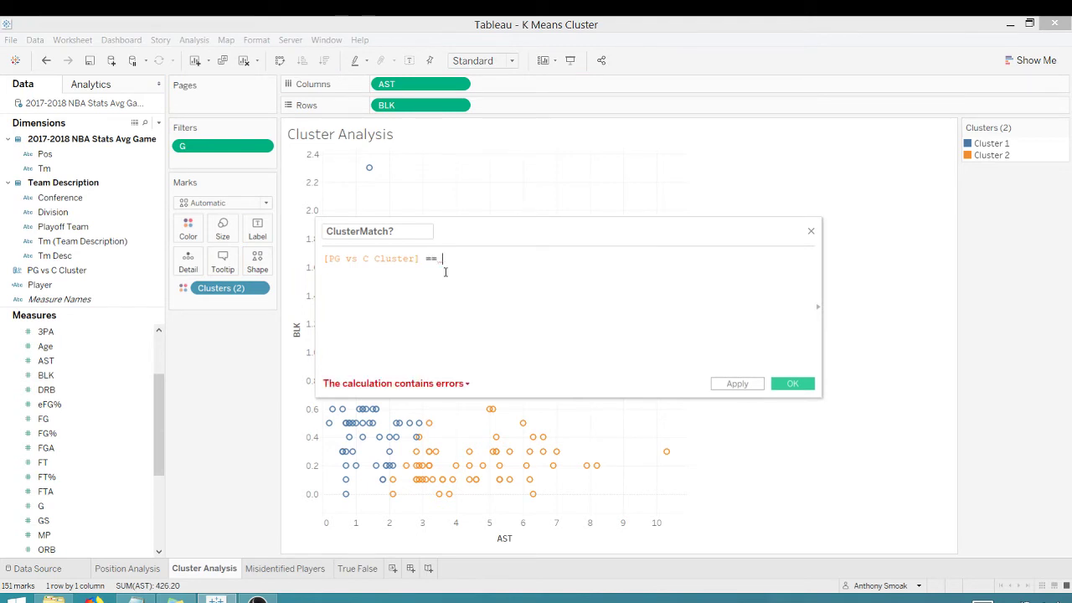
{"action": "type", "text": " Pos"}
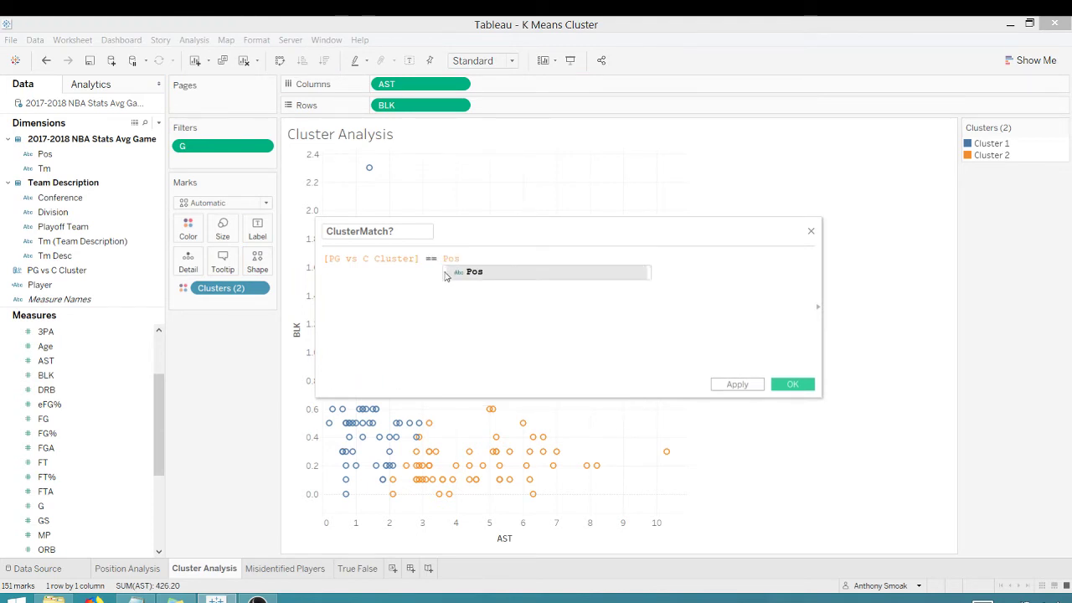
{"action": "left_click", "coordinate": [387, 295]}
{"action": "key", "text": "Return"}
{"action": "key", "text": "BackSpace"}
{"action": "key", "text": "BackSpace"}
{"action": "type", "text": "os"}
{"action": "left_click", "coordinate": [477, 270]}
{"action": "left_click", "coordinate": [433, 318]}
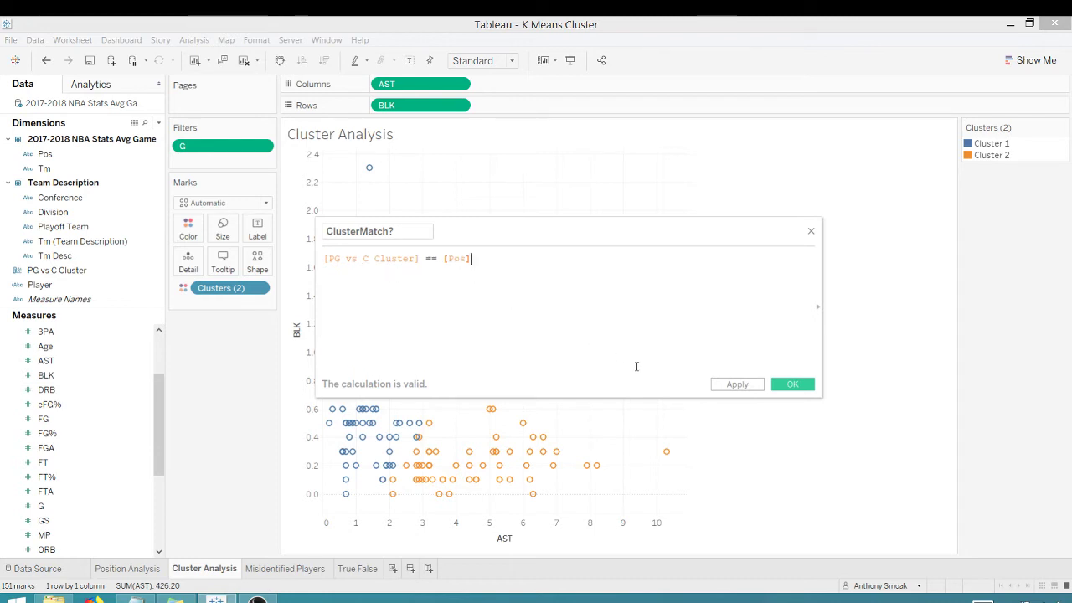
{"action": "left_click", "coordinate": [791, 384]}
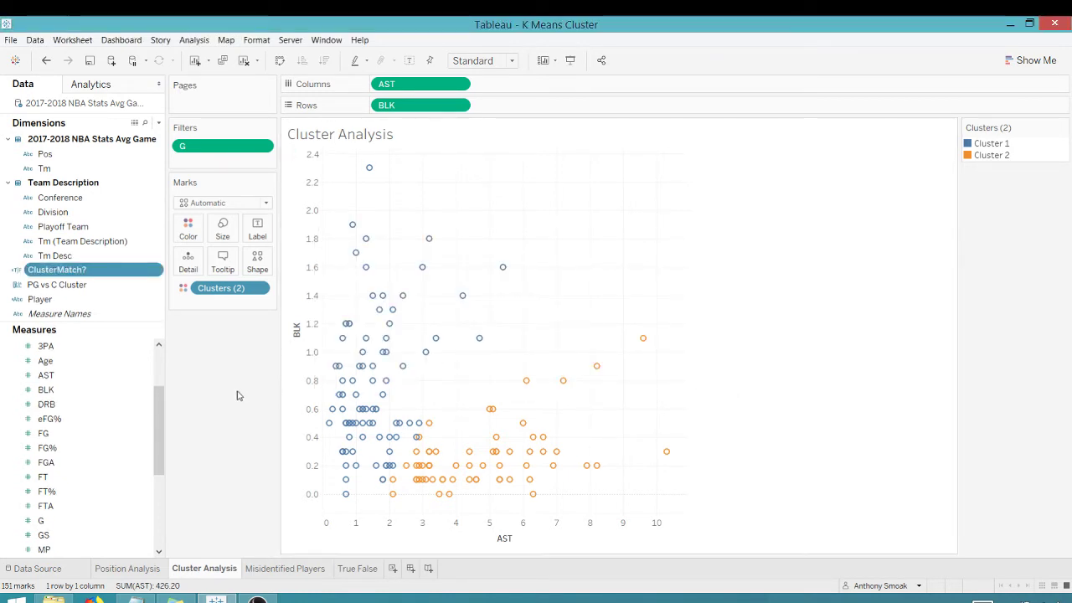
Open the Misidentified Players sheet and put ClusterMatch? on Rows.
{"action": "left_click", "coordinate": [127, 569]}
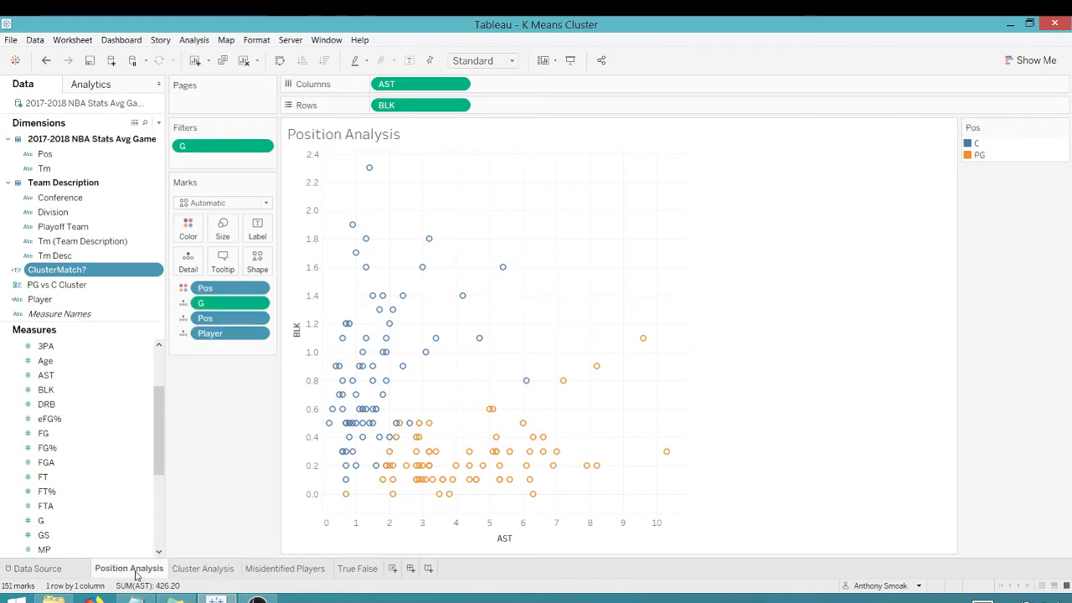
{"action": "left_click", "coordinate": [203, 569]}
{"action": "left_click", "coordinate": [268, 569]}
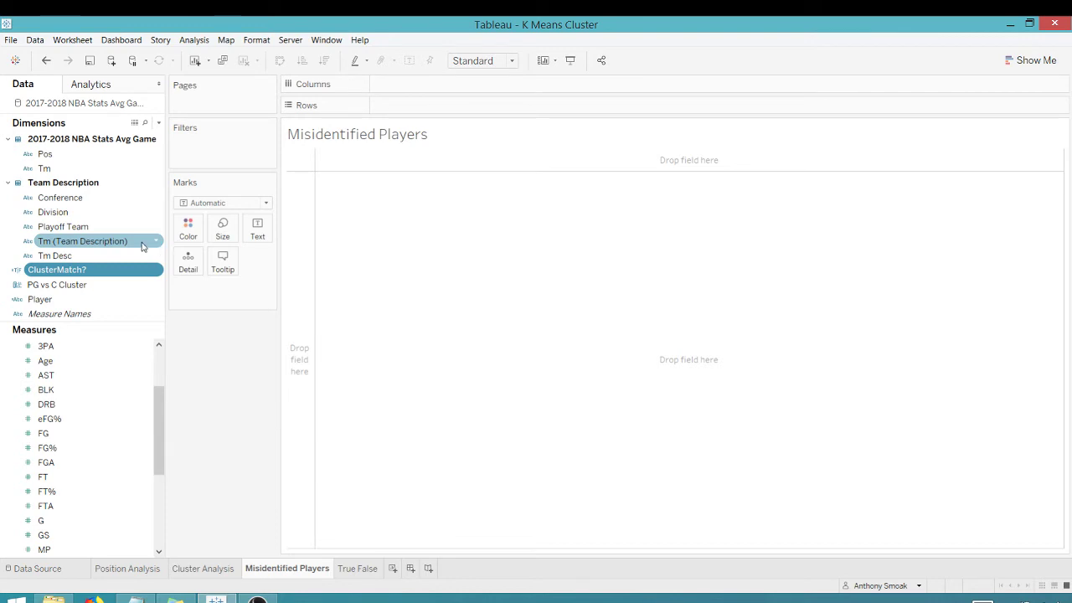
{"action": "left_click_drag", "start_coordinate": [84, 273], "coordinate": [414, 106]}
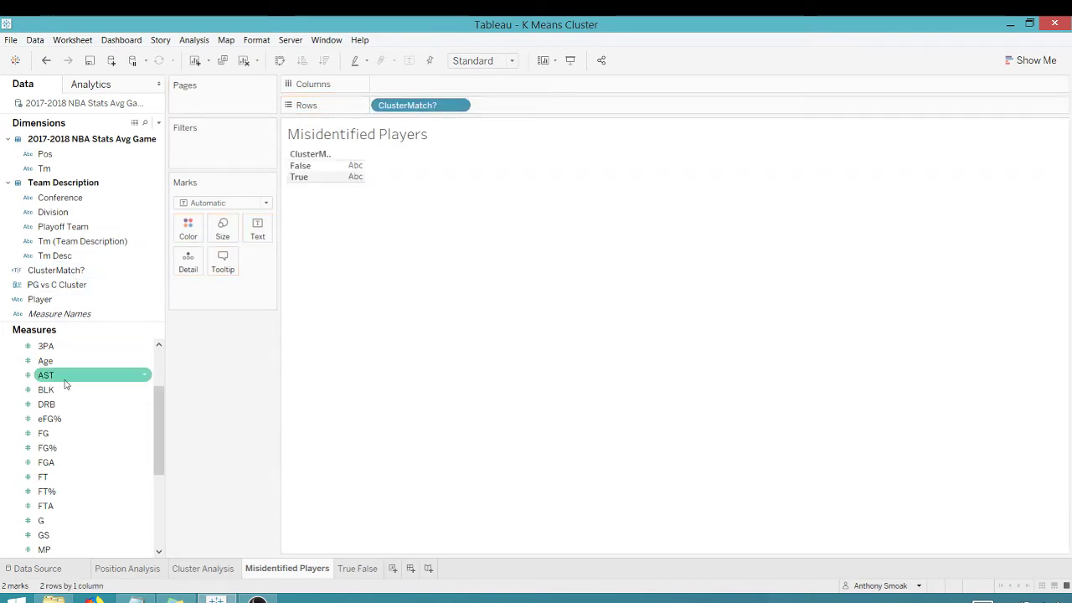
Filter G to at least 20 games.
{"action": "left_click_drag", "start_coordinate": [71, 511], "coordinate": [210, 150]}
{"action": "double_click", "coordinate": [503, 232]}
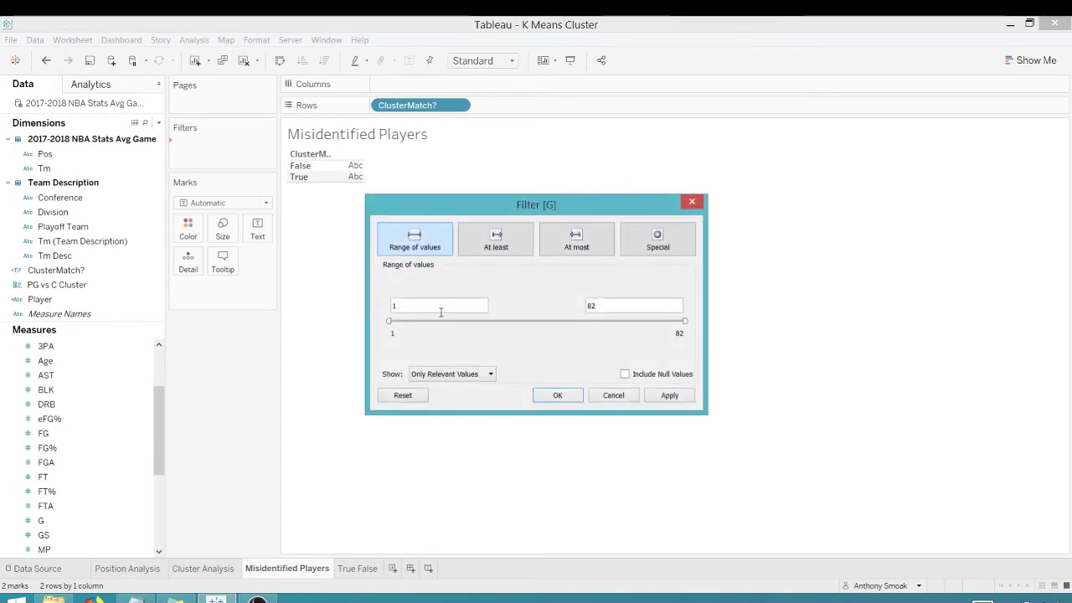
{"action": "left_click", "coordinate": [496, 238]}
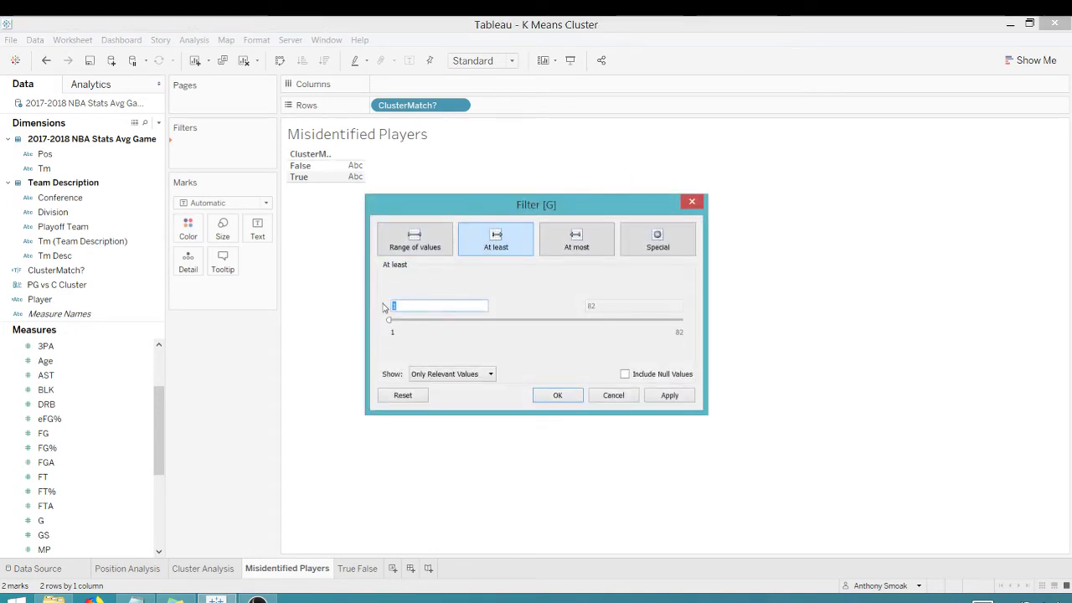
{"action": "type", "text": "20"}
{"action": "key", "text": "Return"}
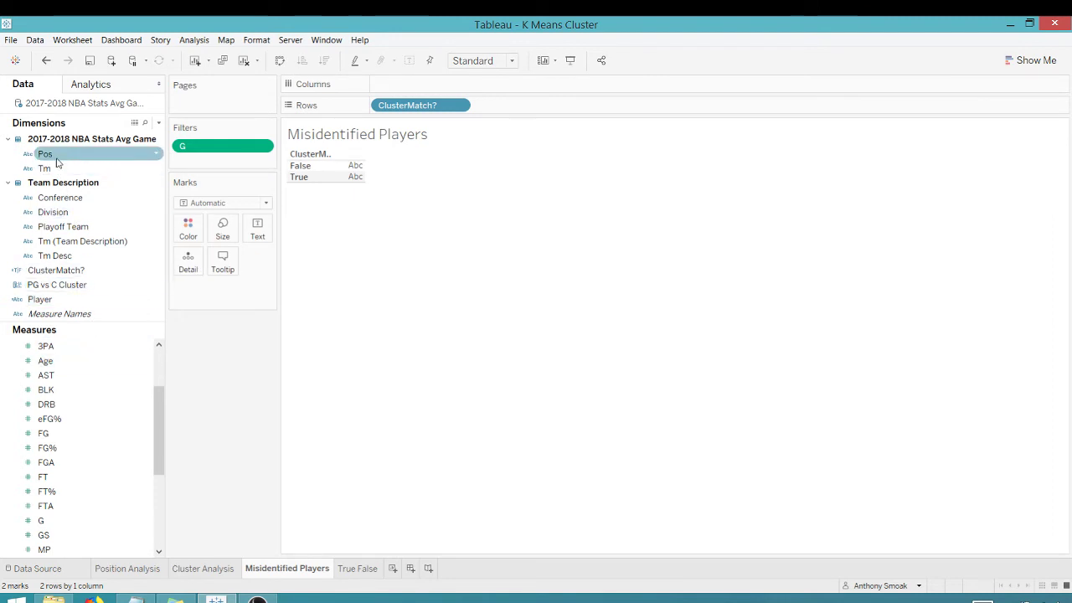
Add Pos, Player and Tm to the rows and keep only False ClusterMatch? rows.
{"action": "mouse_move", "coordinate": [46, 154]}
{"action": "left_mouse_down"}
{"action": "mouse_move", "coordinate": [362, 112]}
{"action": "mouse_move", "coordinate": [495, 109]}
{"action": "left_mouse_up"}
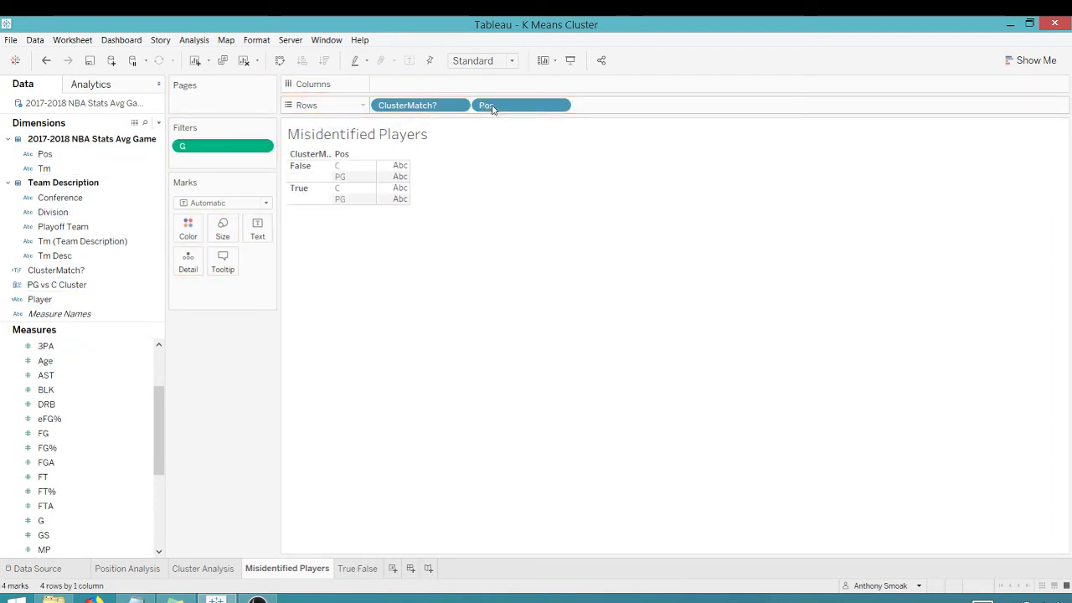
{"action": "double_click", "coordinate": [52, 301]}
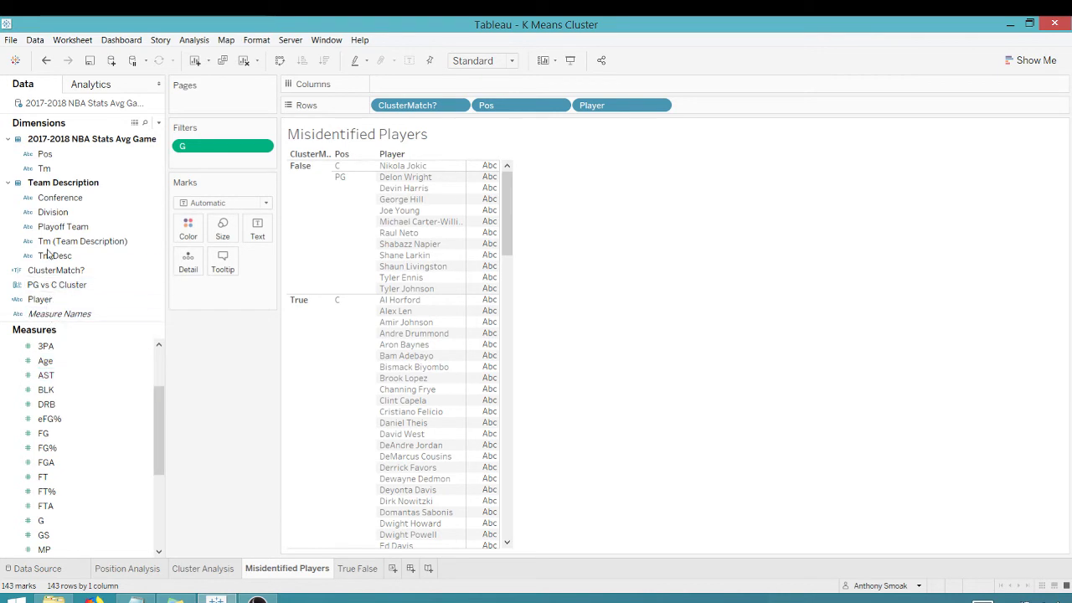
{"action": "double_click", "coordinate": [44, 168]}
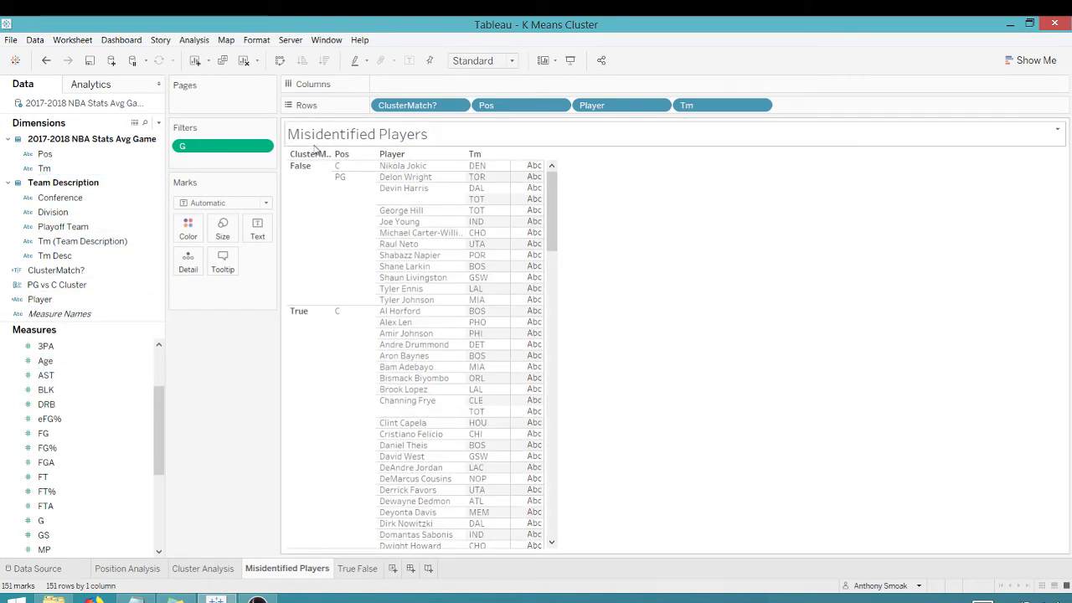
{"action": "left_click_drag", "start_coordinate": [63, 271], "coordinate": [239, 164]}
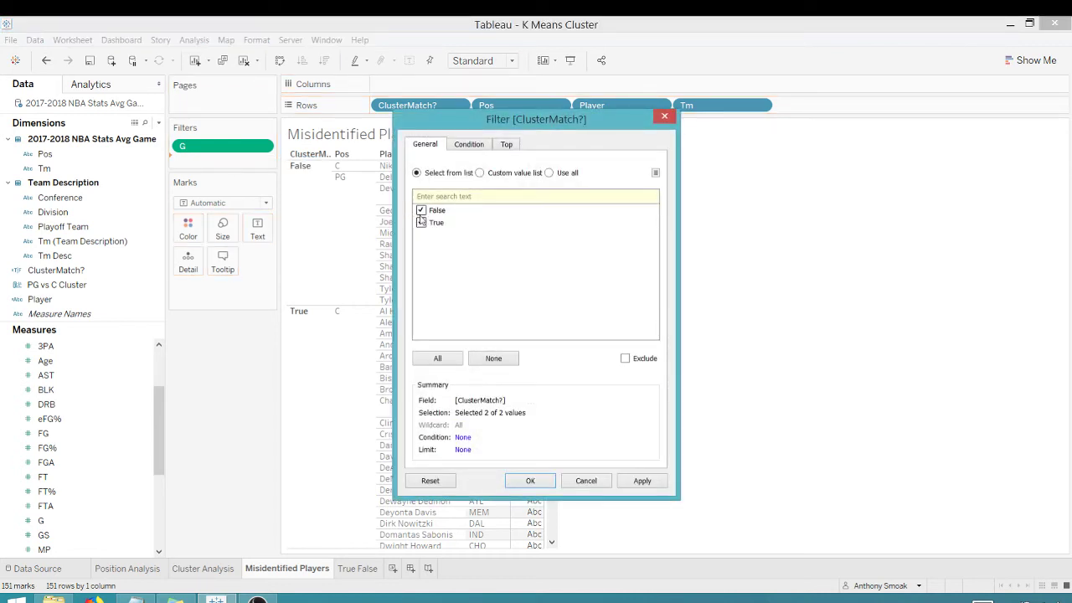
{"action": "left_click", "coordinate": [530, 481]}
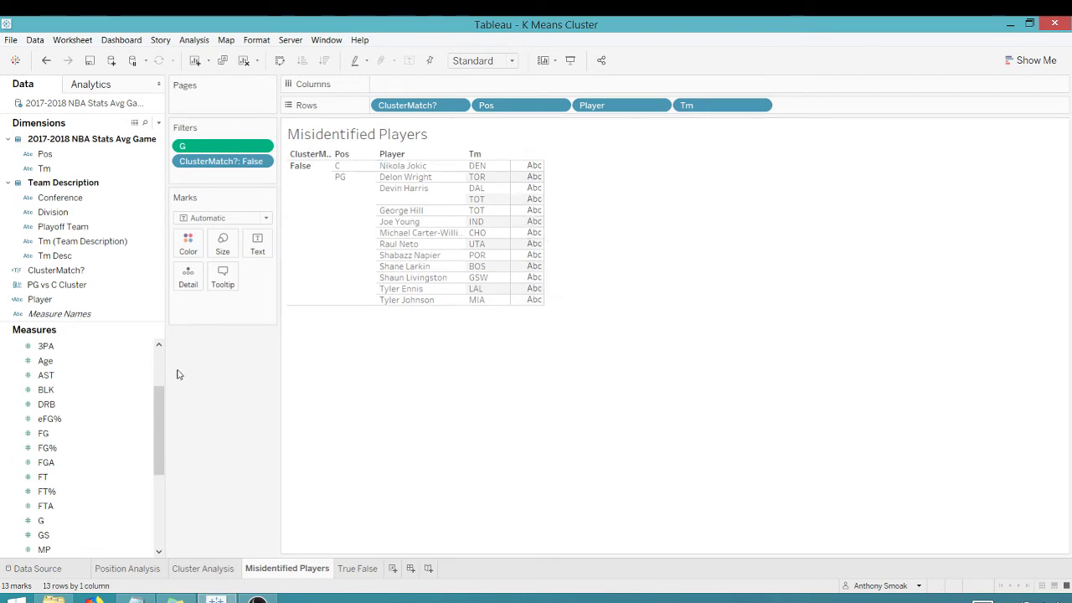
Add AST, BLK and MP value columns to the Misidentified Players table.
{"action": "left_click", "coordinate": [59, 375]}
{"action": "double_click", "coordinate": [60, 379]}
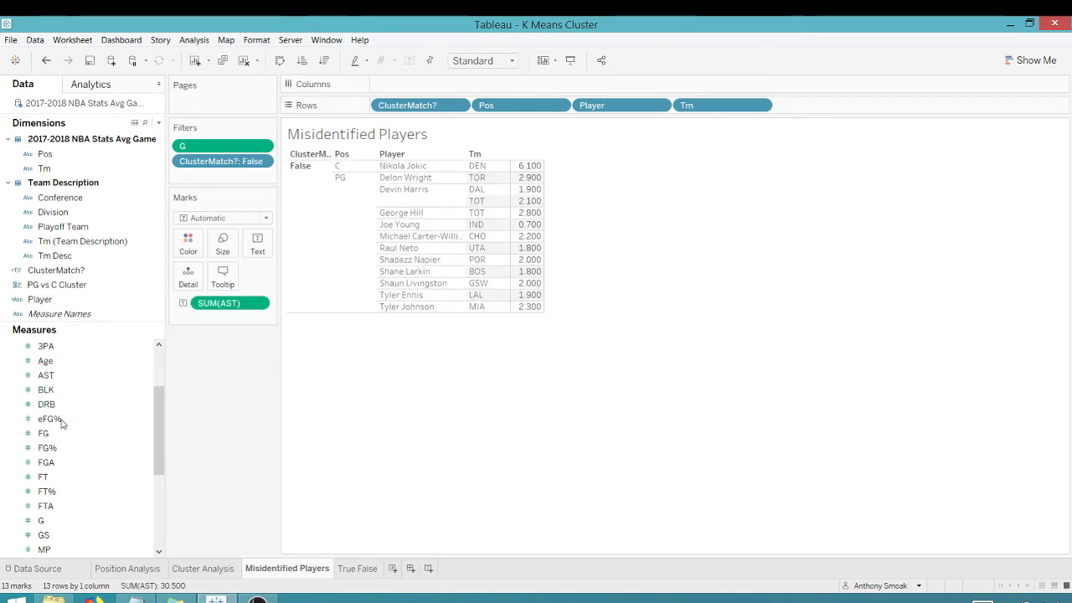
{"action": "left_click", "coordinate": [51, 406]}
{"action": "scroll", "coordinate": [58, 469], "scroll_direction": "down", "scroll_amount": 4}
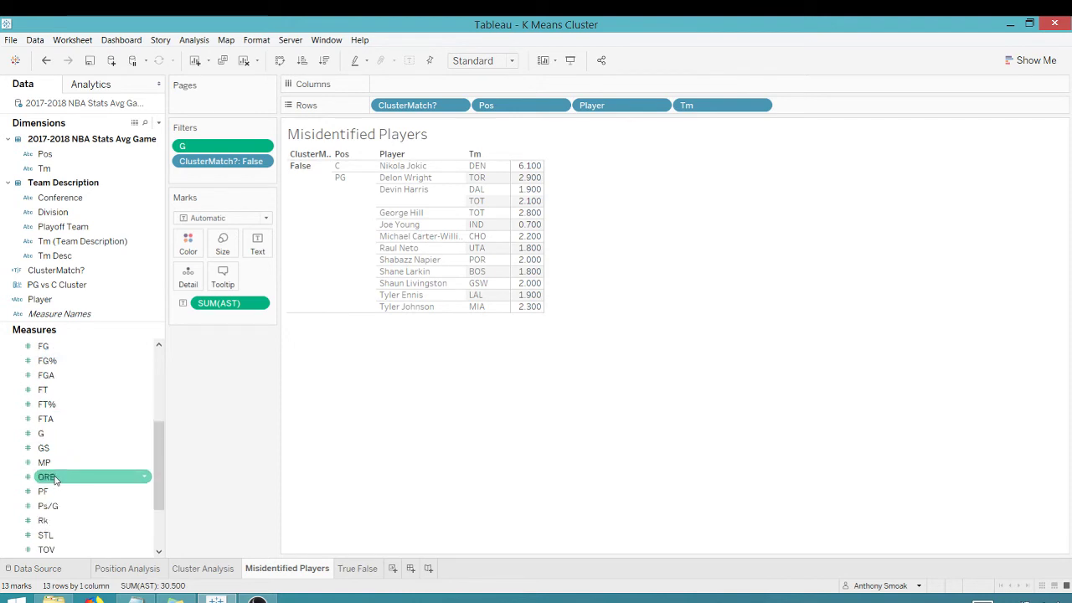
{"action": "scroll", "coordinate": [63, 501], "scroll_direction": "up", "scroll_amount": 6}
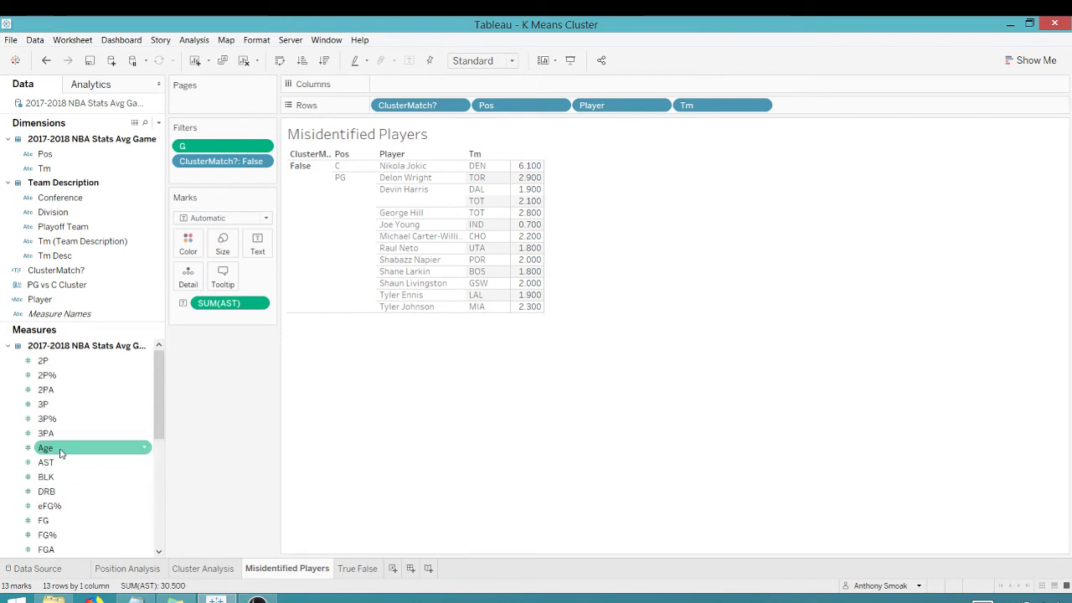
{"action": "double_click", "coordinate": [46, 476]}
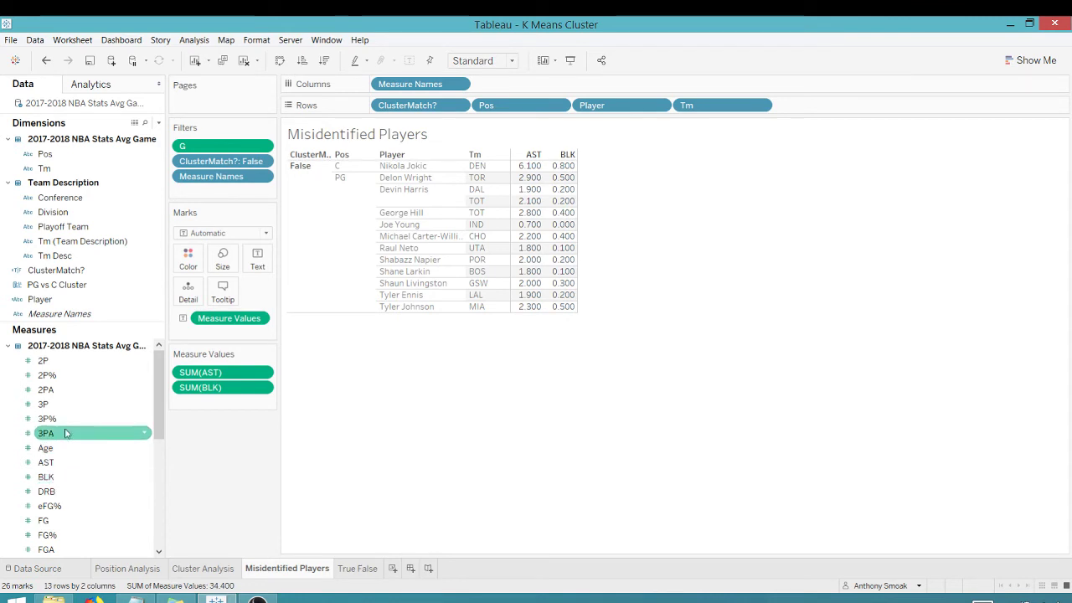
{"action": "scroll", "coordinate": [63, 461], "scroll_direction": "down", "scroll_amount": 1}
{"action": "scroll", "coordinate": [63, 461], "scroll_direction": "down", "scroll_amount": 2}
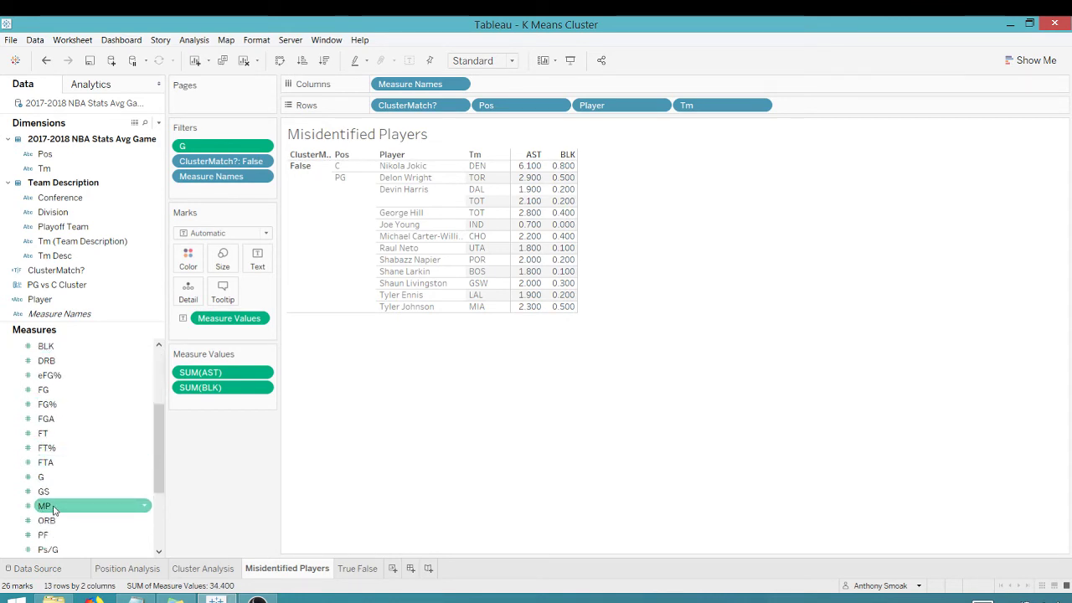
{"action": "double_click", "coordinate": [46, 506]}
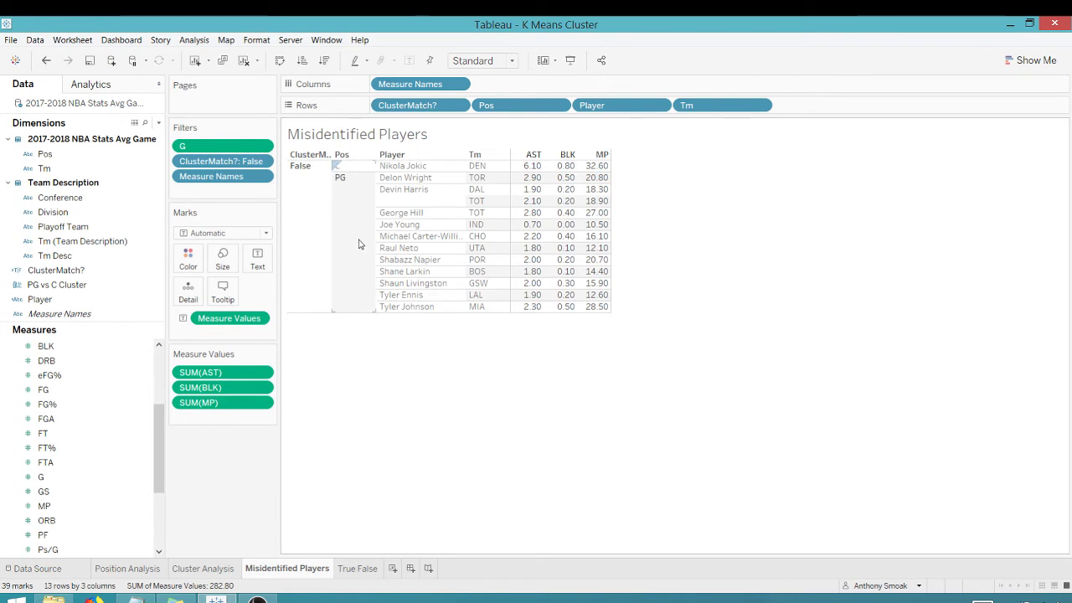
Widen the Player column so full names show.
{"action": "mouse_move", "coordinate": [537, 189]}
{"action": "left_click_drag", "start_coordinate": [466, 174], "coordinate": [505, 173]}
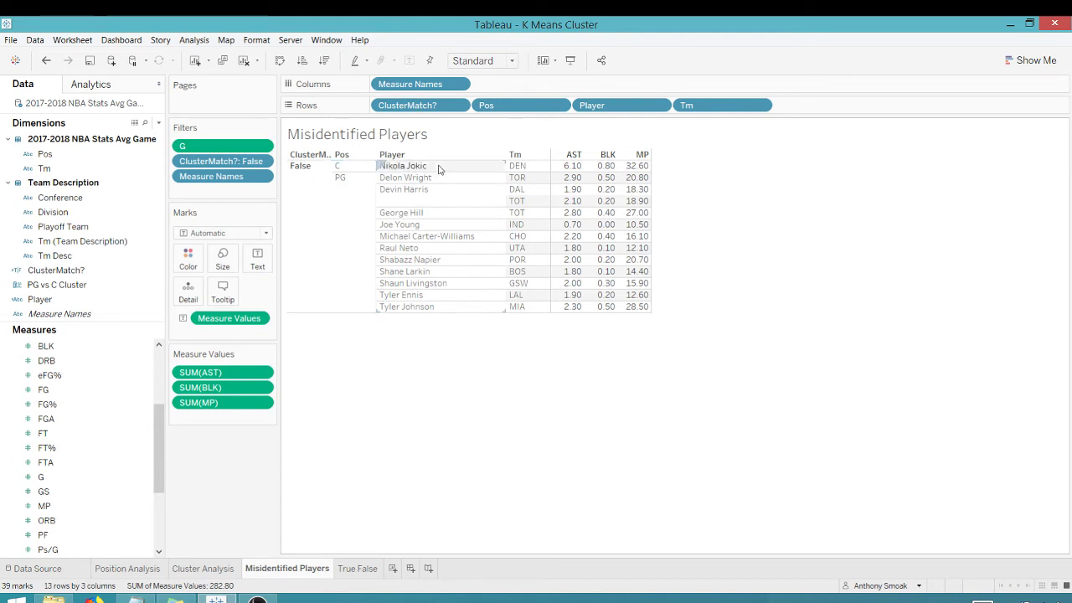
{"action": "mouse_move", "coordinate": [567, 171]}
On the True False sheet, add a filter on G using a minimum games value.
{"action": "left_click", "coordinate": [359, 568]}
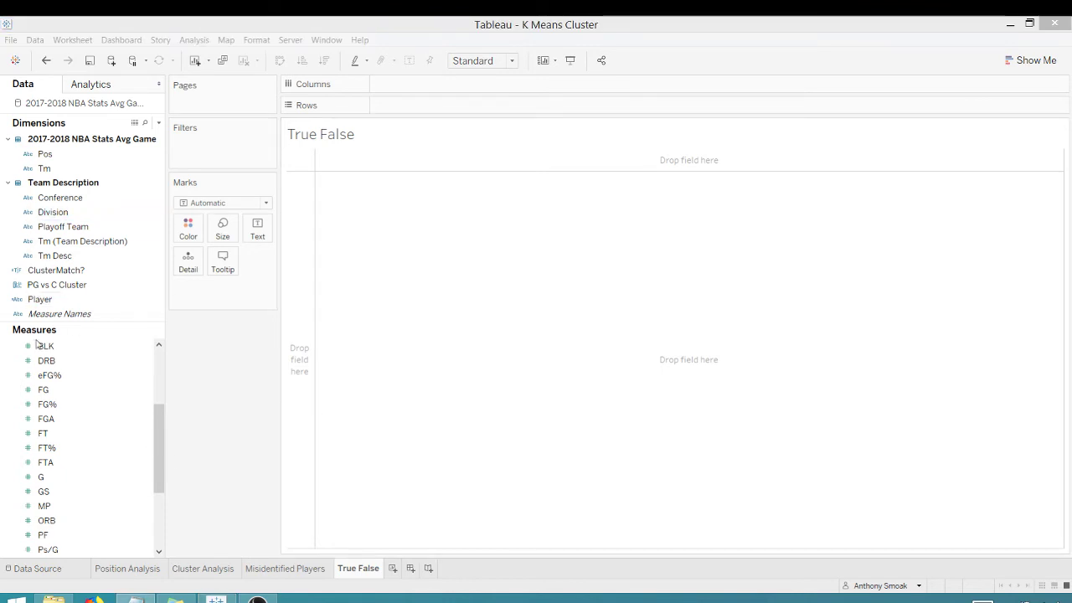
{"action": "left_click_drag", "start_coordinate": [42, 477], "coordinate": [222, 163]}
{"action": "double_click", "coordinate": [489, 226]}
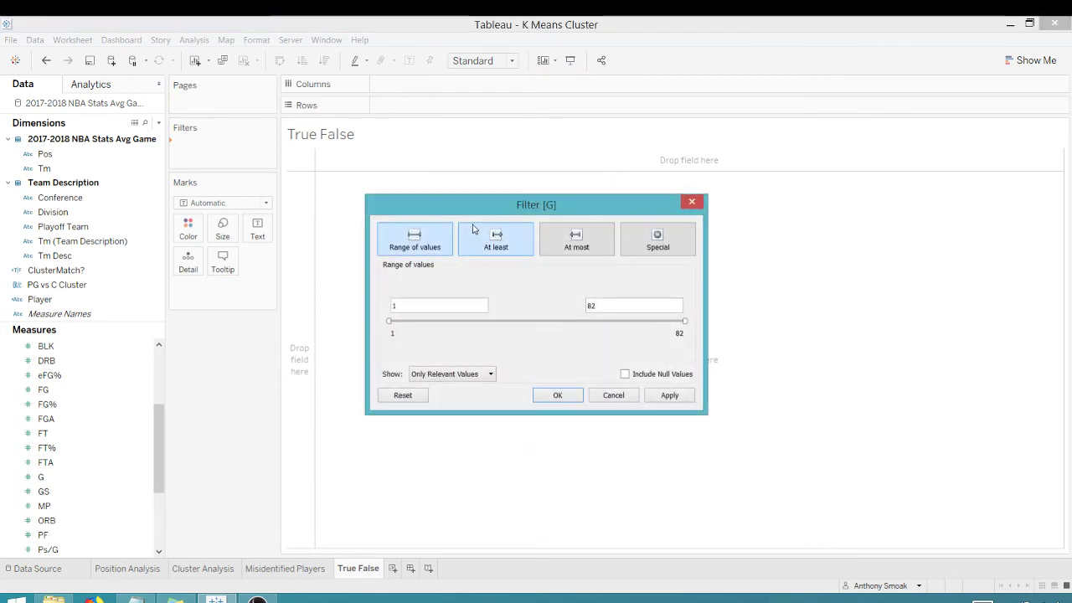
{"action": "left_click", "coordinate": [468, 251]}
{"action": "double_click", "coordinate": [385, 306]}
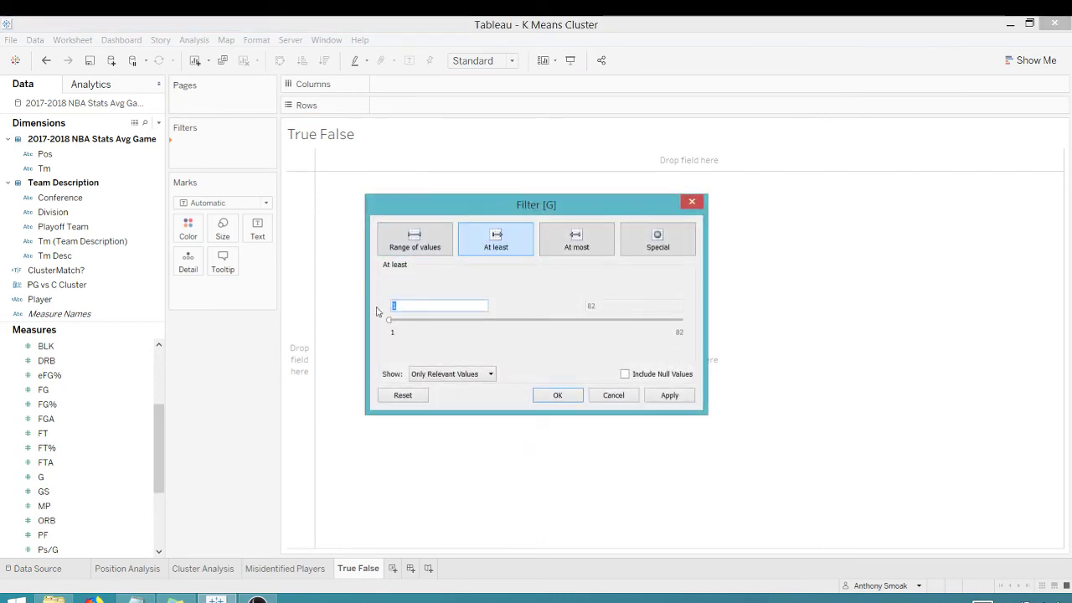
{"action": "key", "text": "Return"}
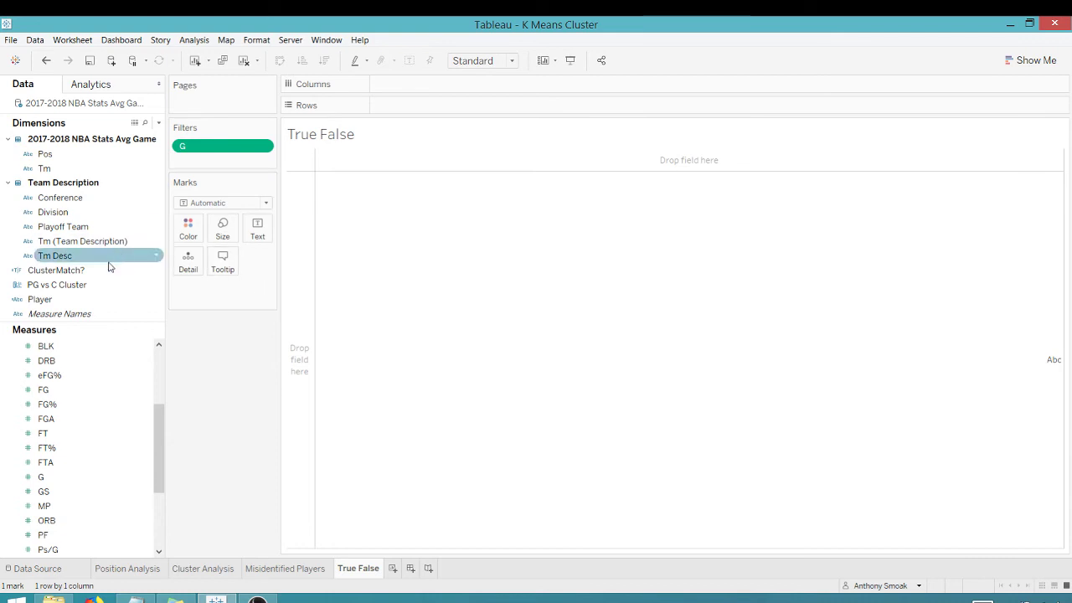
Chart Number of Records for ClusterMatch? False and True as horizontal bars.
{"action": "left_click_drag", "start_coordinate": [74, 274], "coordinate": [434, 107]}
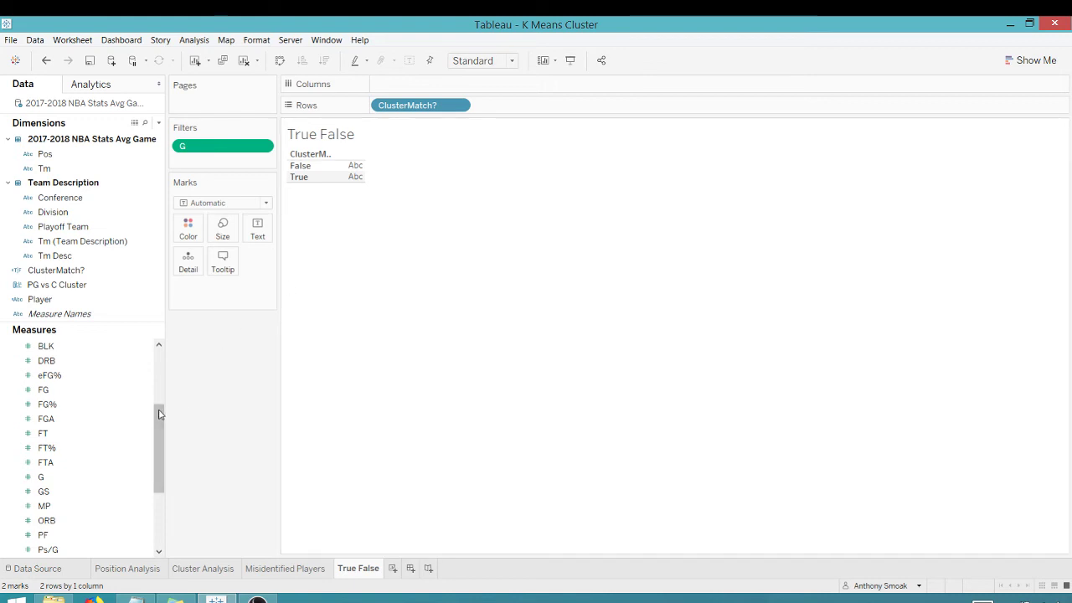
{"action": "scroll", "coordinate": [160, 494], "scroll_direction": "up", "scroll_amount": 3}
{"action": "left_click_drag", "start_coordinate": [166, 498], "coordinate": [163, 498]}
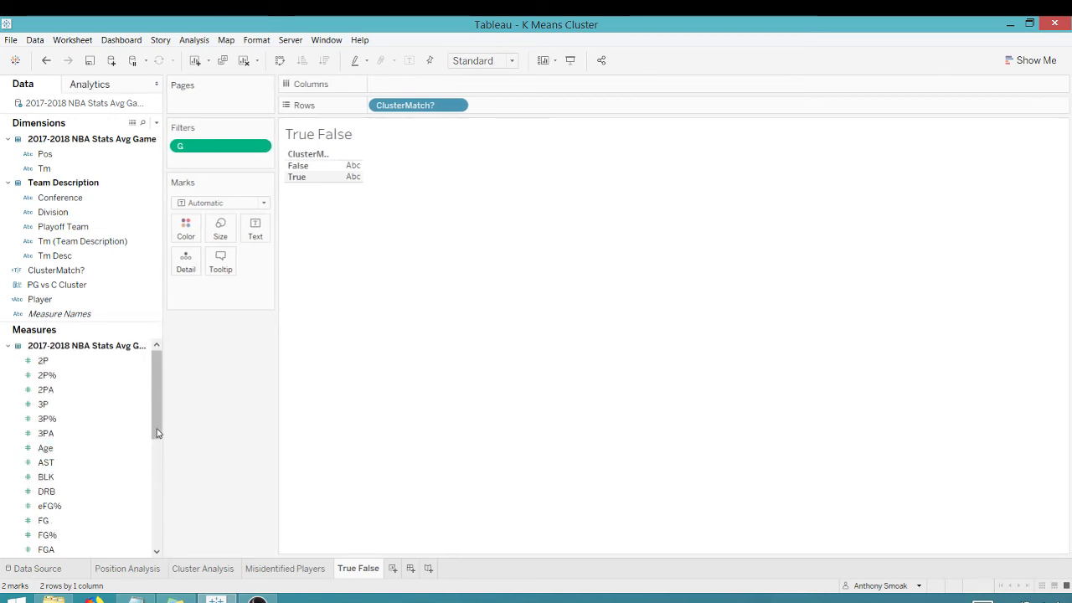
{"action": "left_click_drag", "start_coordinate": [157, 395], "coordinate": [156, 502]}
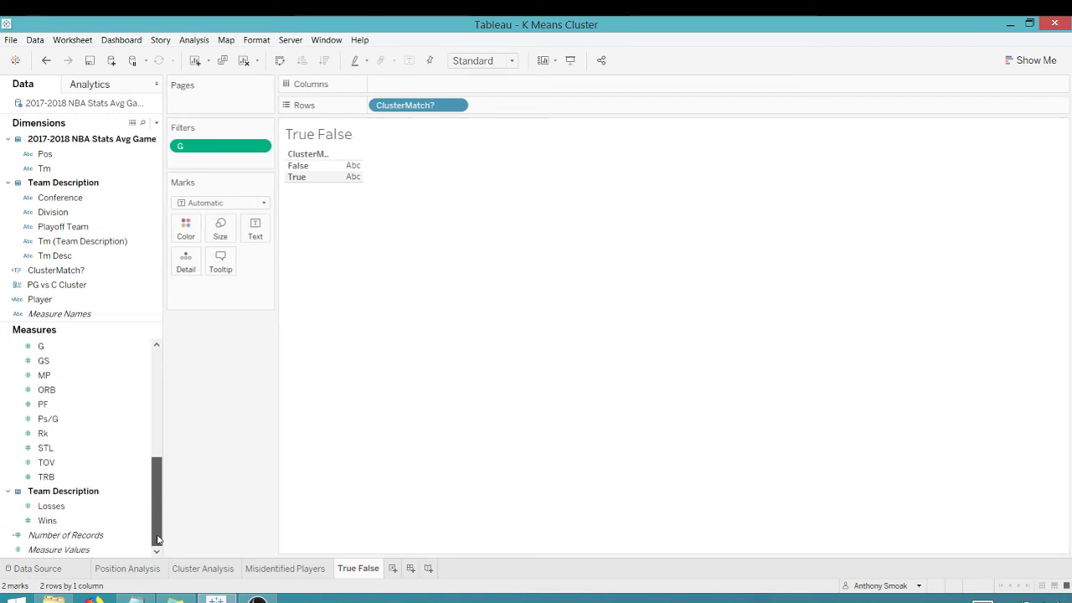
{"action": "double_click", "coordinate": [65, 534]}
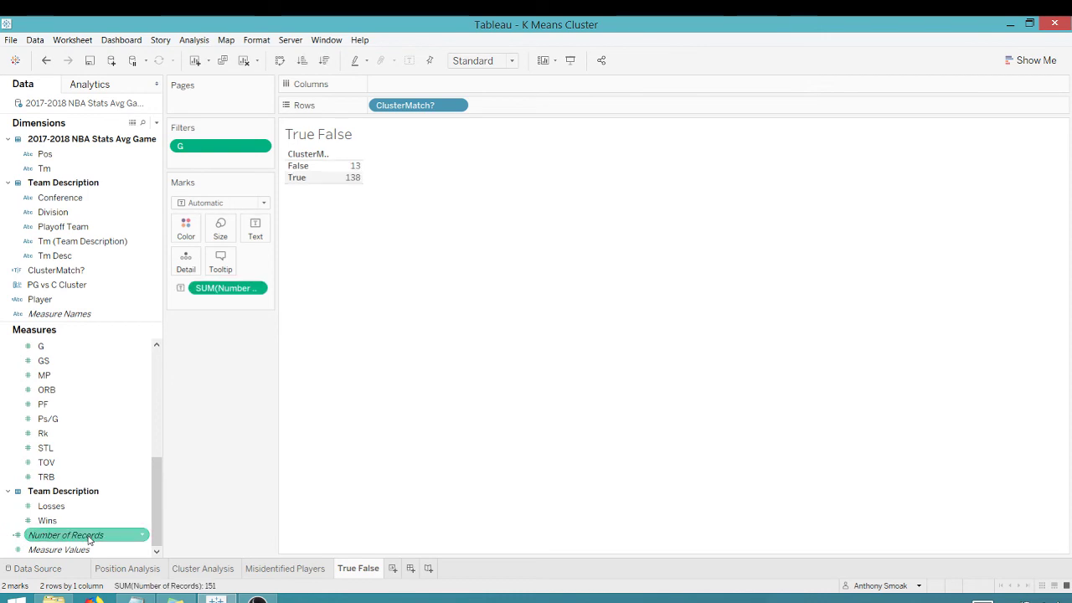
{"action": "left_click", "coordinate": [1032, 60]}
{"action": "left_click", "coordinate": [963, 166]}
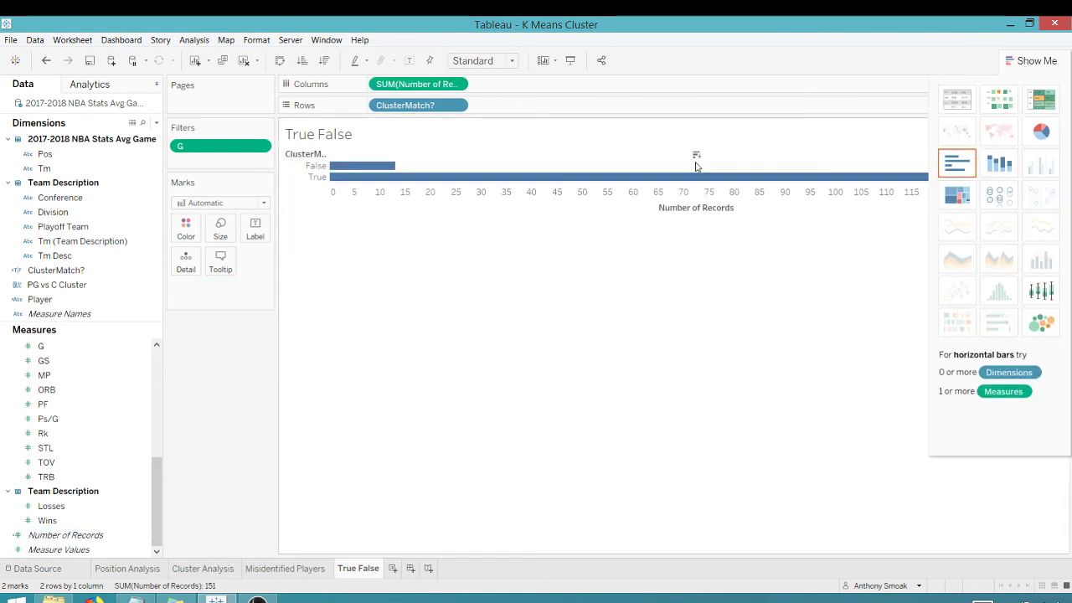
Hide the count axis header, set column grid lines to None, and widen the ClusterMatch? header.
{"action": "right_click", "coordinate": [635, 200]}
{"action": "left_click", "coordinate": [674, 270]}
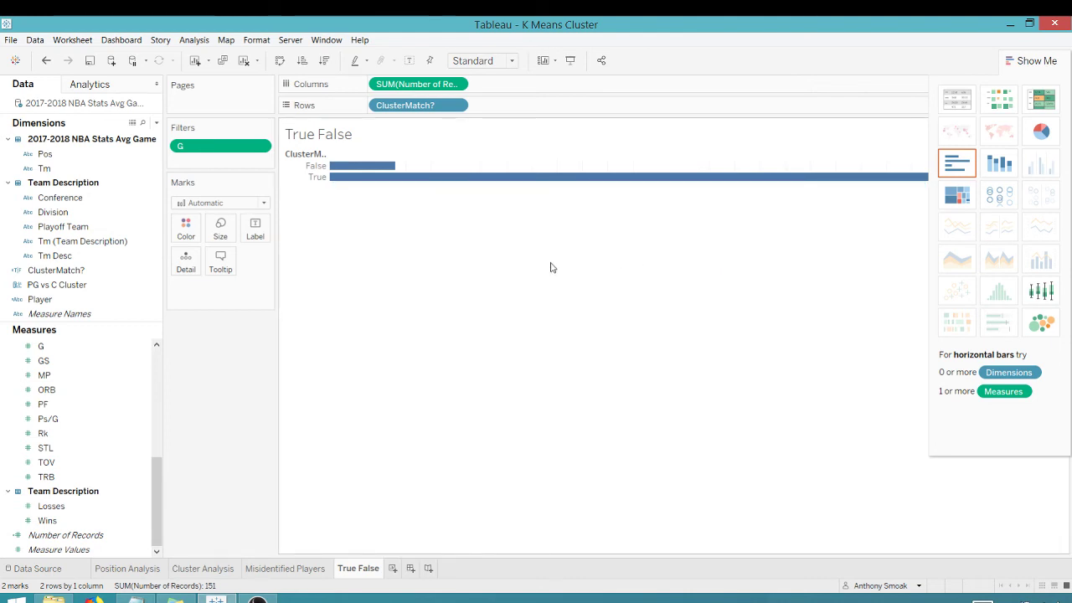
{"action": "right_click", "coordinate": [548, 172]}
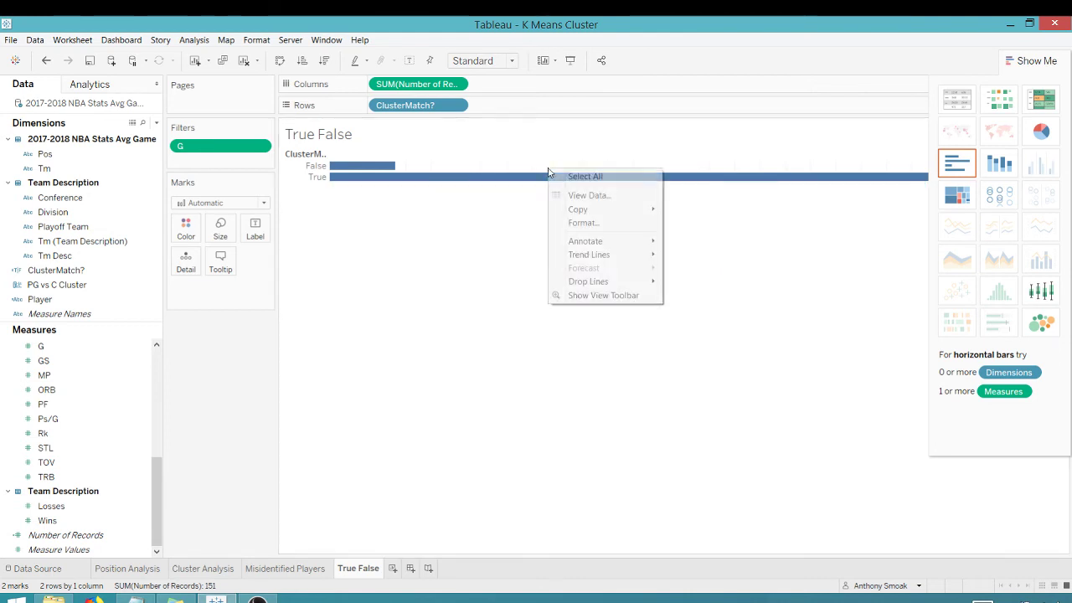
{"action": "left_click", "coordinate": [585, 223]}
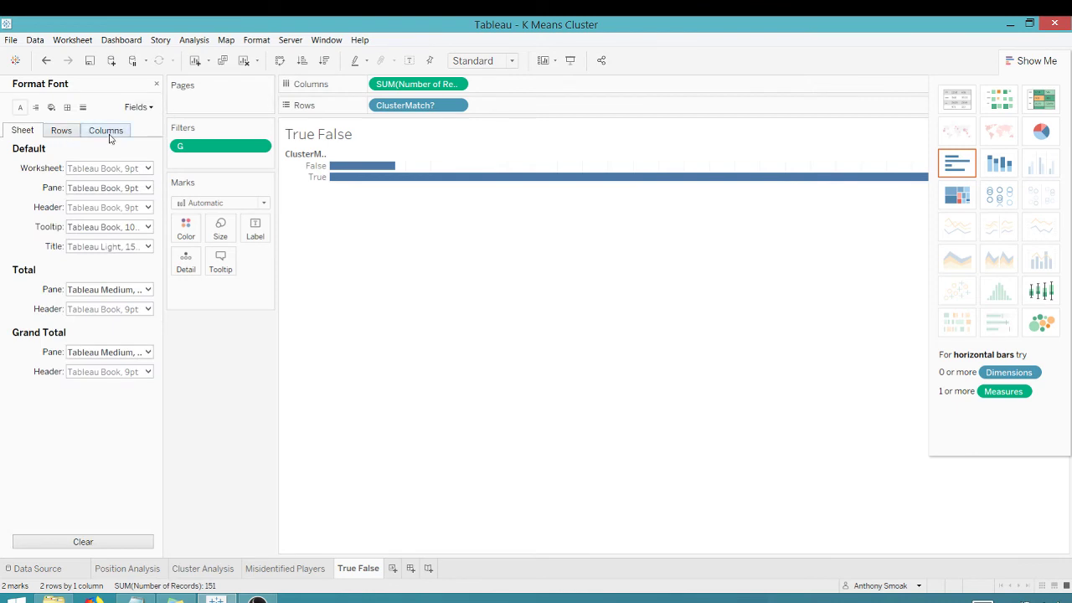
{"action": "left_click", "coordinate": [108, 133]}
{"action": "left_click", "coordinate": [83, 108]}
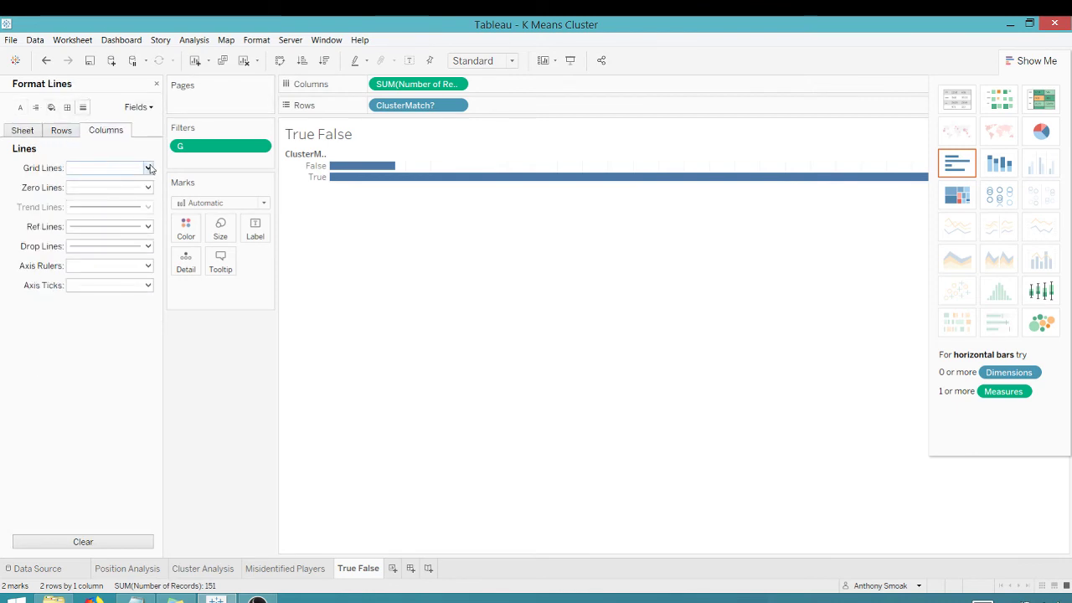
{"action": "left_click", "coordinate": [34, 137]}
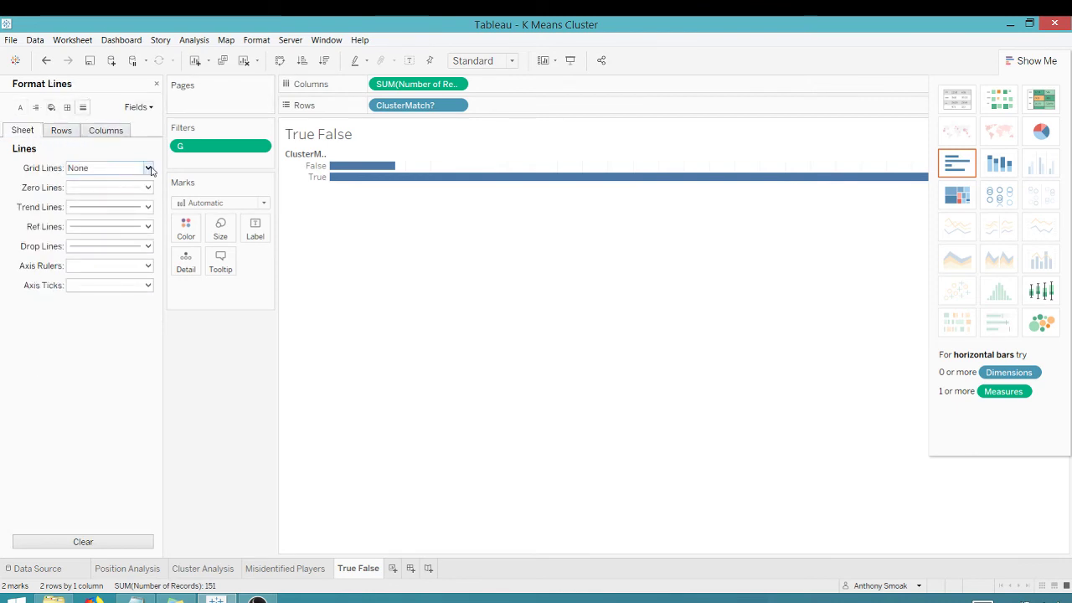
{"action": "left_click", "coordinate": [74, 134]}
{"action": "left_click", "coordinate": [118, 134]}
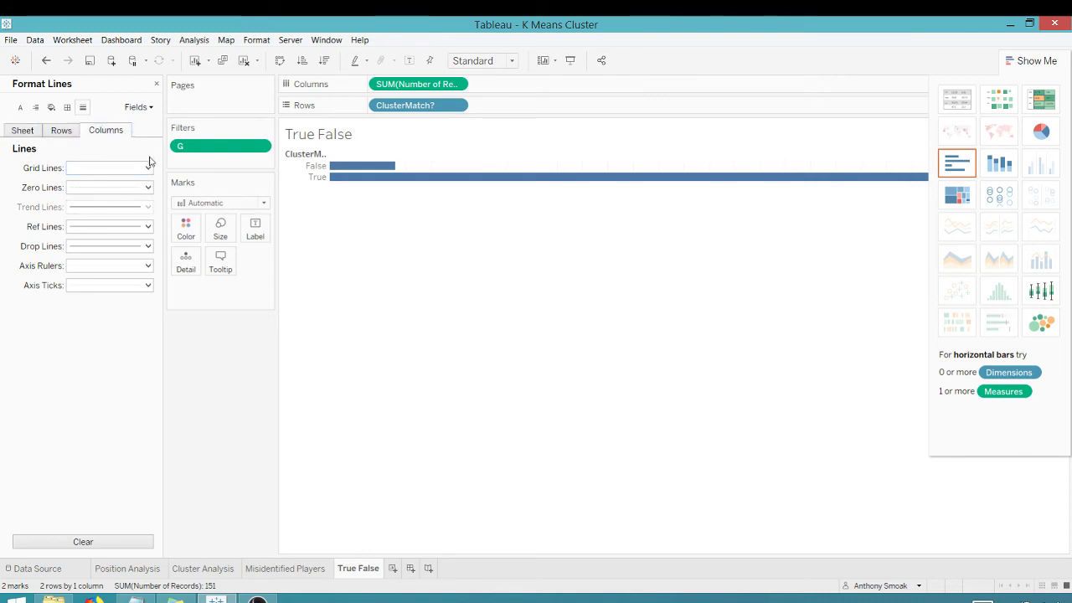
{"action": "left_click", "coordinate": [147, 168]}
{"action": "left_click", "coordinate": [142, 184]}
{"action": "left_click", "coordinate": [379, 255]}
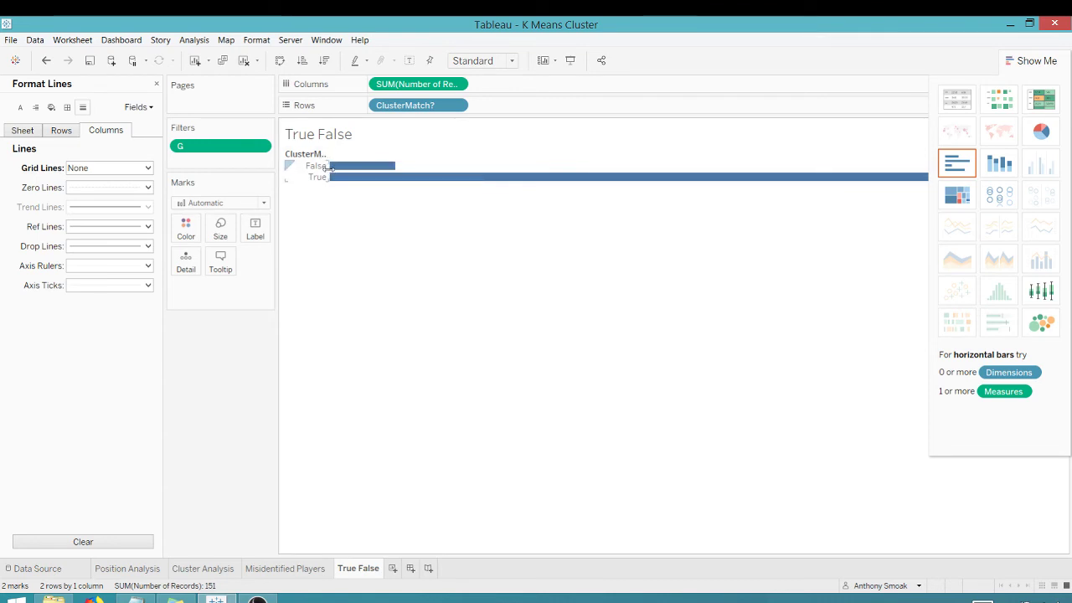
{"action": "left_click_drag", "start_coordinate": [329, 168], "coordinate": [350, 173]}
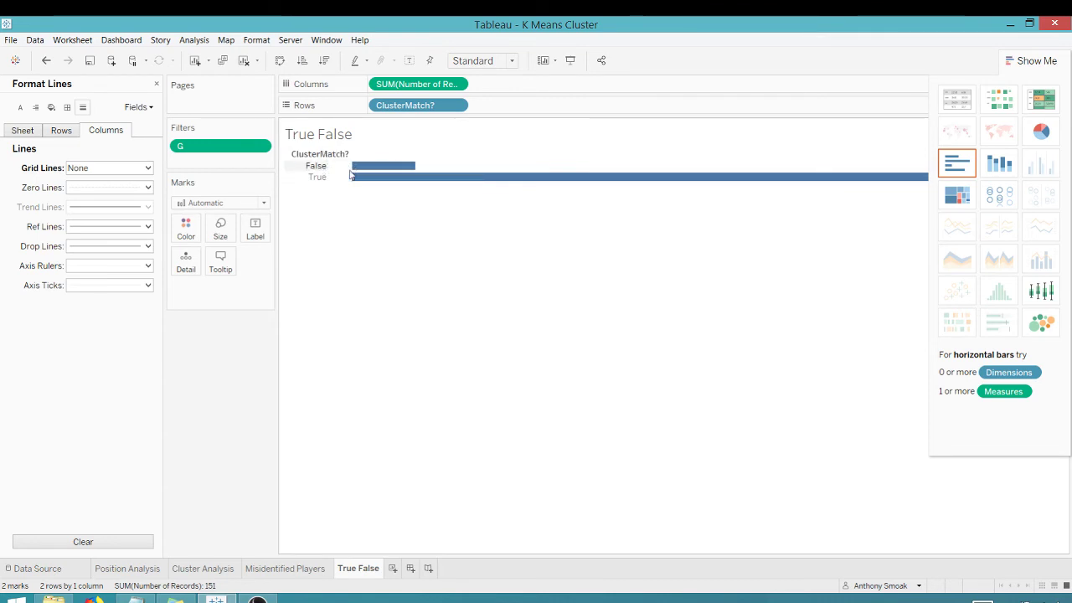
{"action": "left_click", "coordinate": [155, 85]}
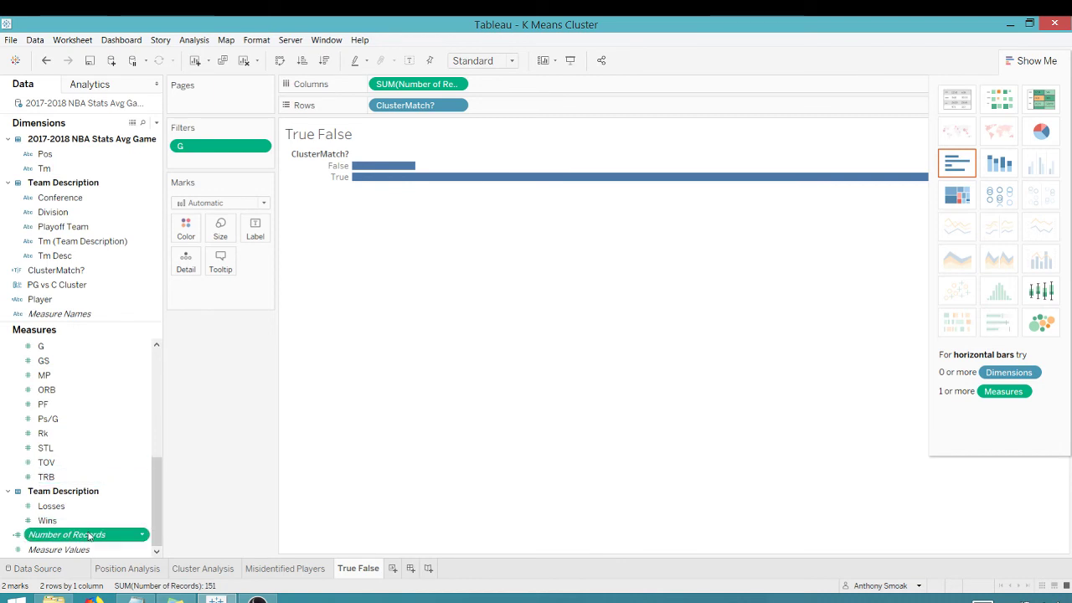
Label the bars with Number of Records and allow labels to overlap.
{"action": "left_click_drag", "start_coordinate": [89, 536], "coordinate": [259, 235]}
{"action": "left_click", "coordinate": [1039, 62]}
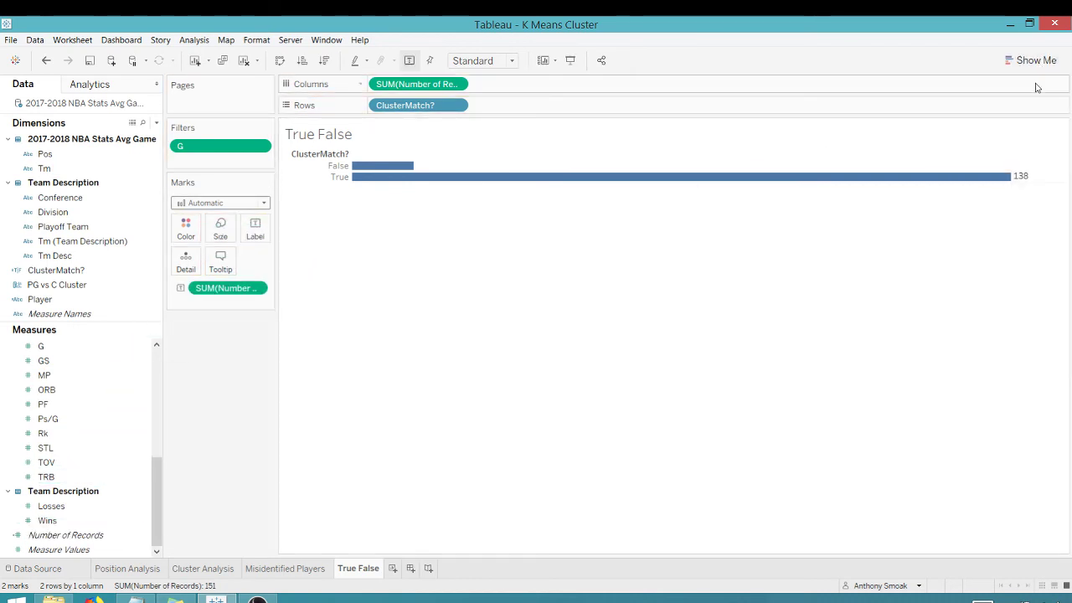
{"action": "left_click", "coordinate": [256, 231]}
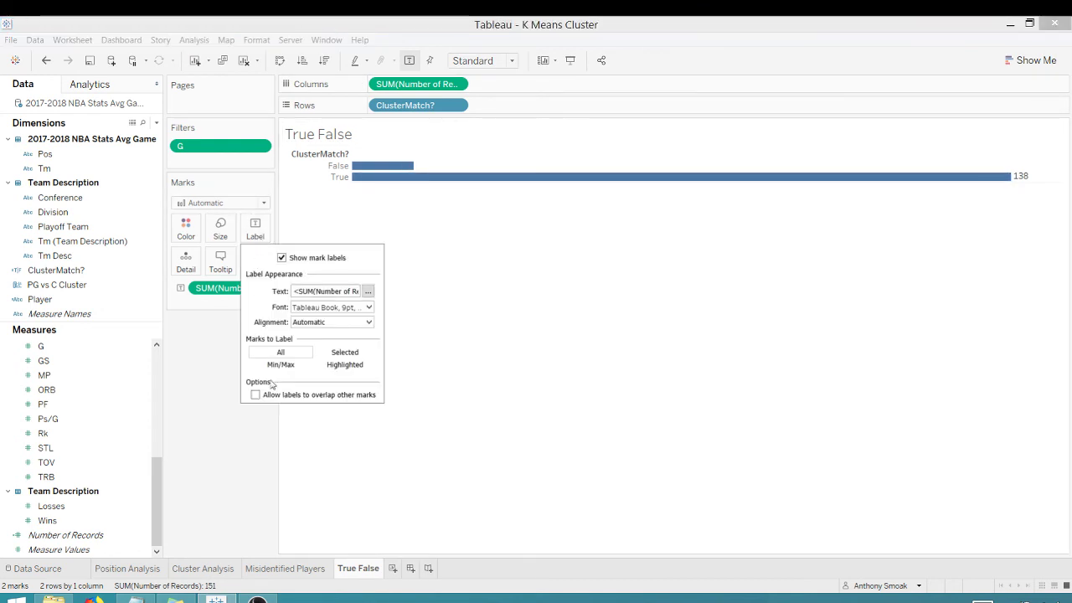
{"action": "left_click", "coordinate": [255, 395]}
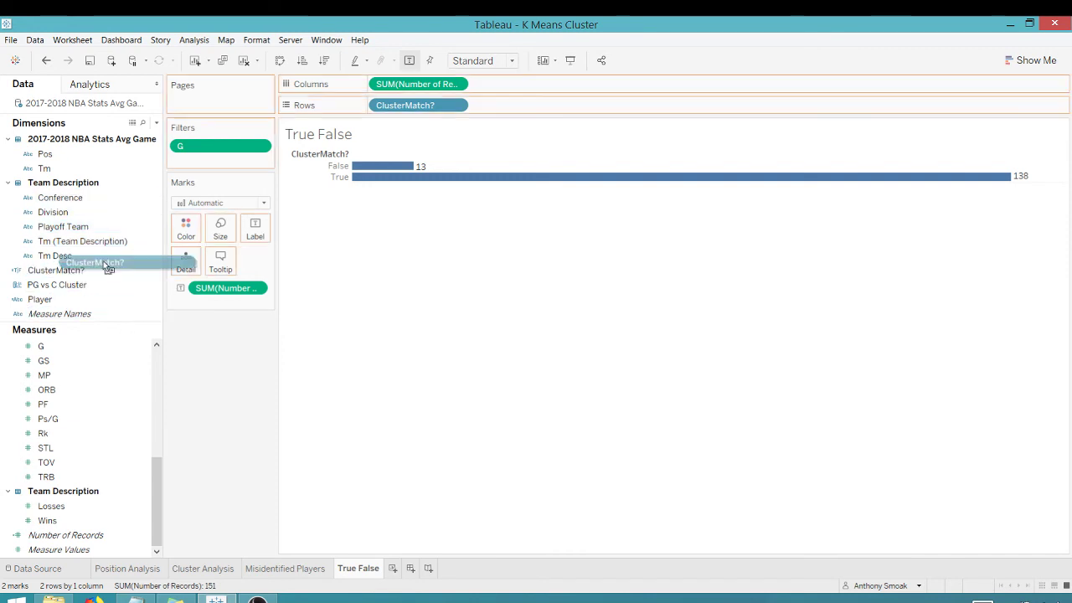
Colour the bars by ClusterMatch?, then check the Cluster Analysis sheet and come back.
{"action": "left_click_drag", "start_coordinate": [131, 260], "coordinate": [186, 226]}
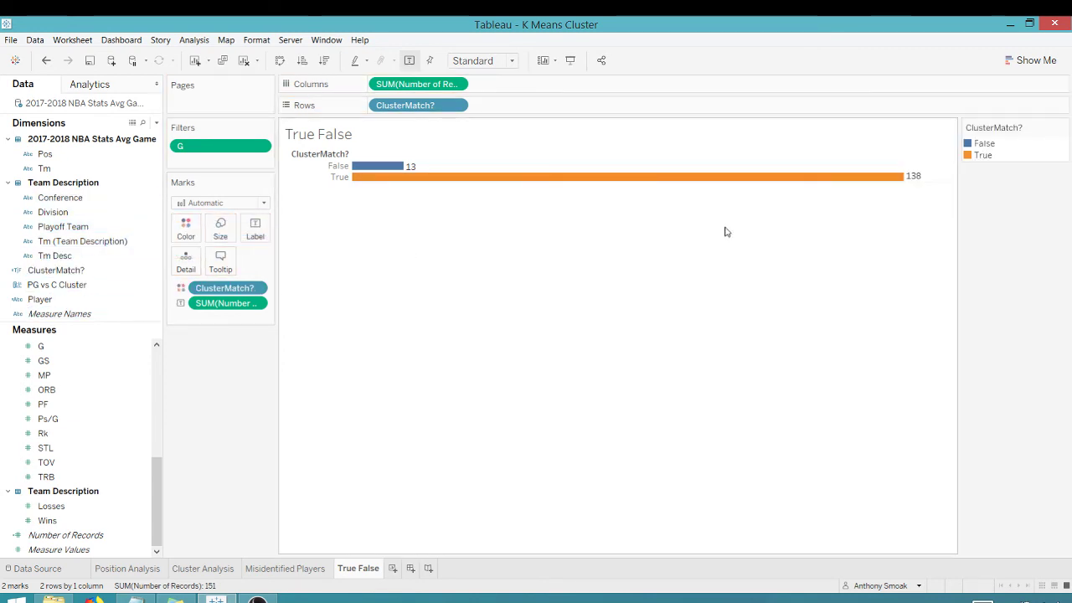
{"action": "mouse_move", "coordinate": [362, 181]}
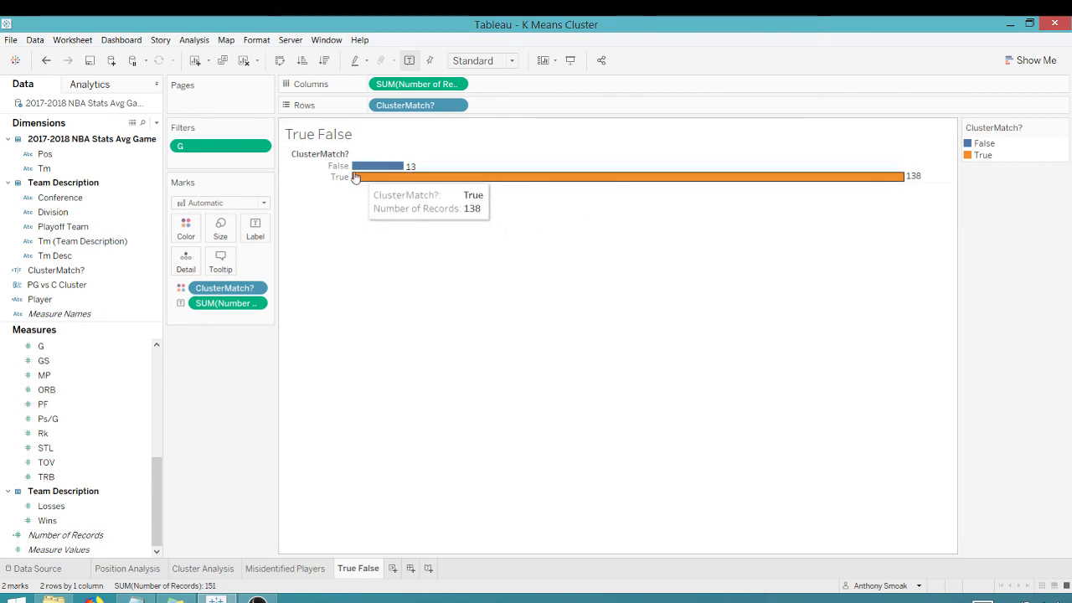
{"action": "left_click", "coordinate": [198, 569]}
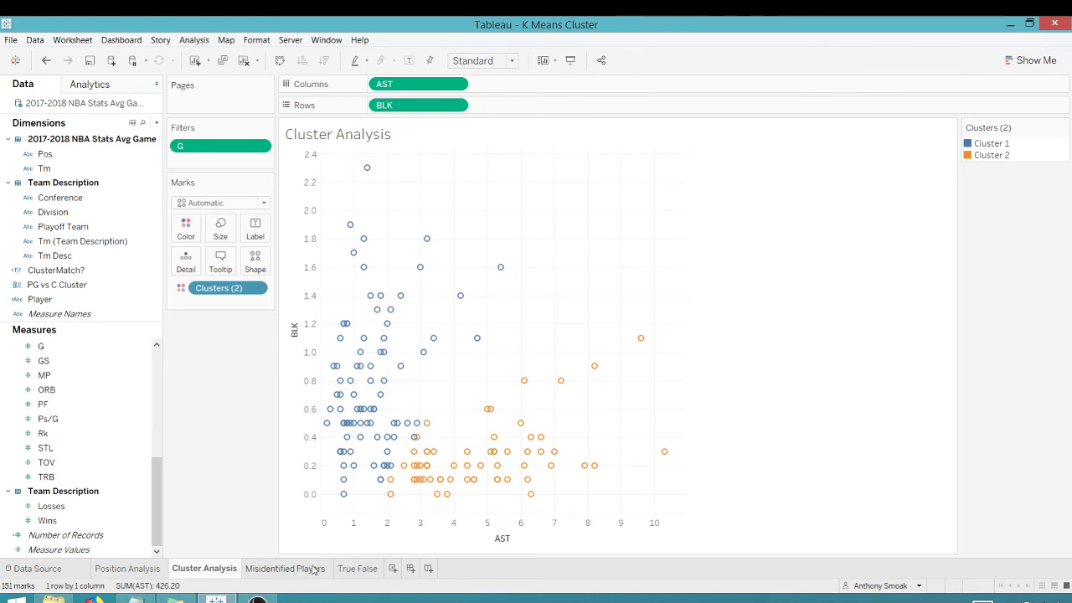
{"action": "left_click", "coordinate": [352, 569]}
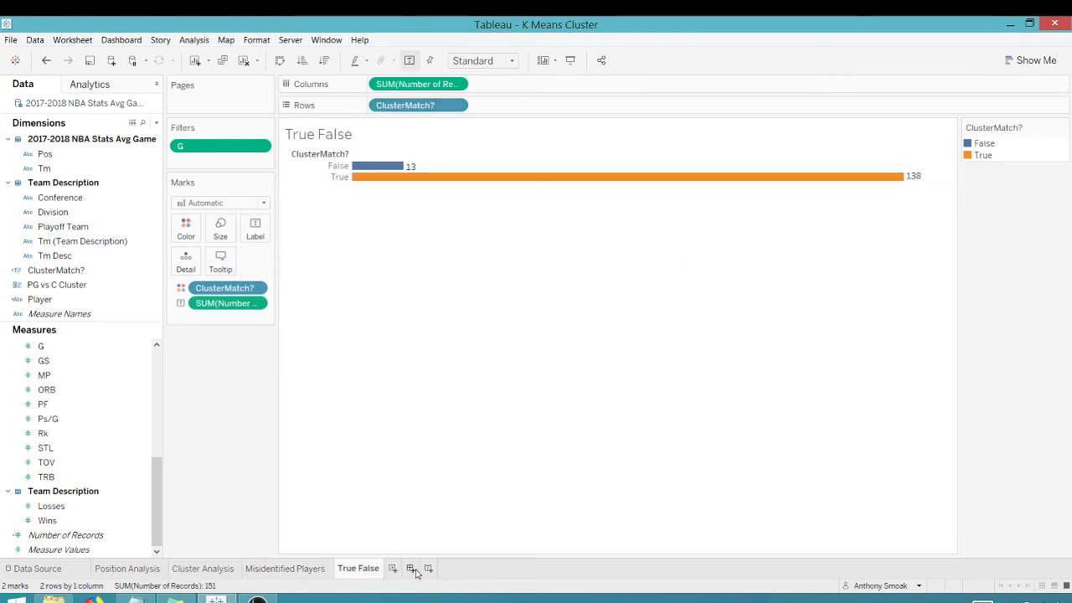
Create a new dashboard with Position Analysis and Cluster Analysis side by side.
{"action": "left_click", "coordinate": [411, 569]}
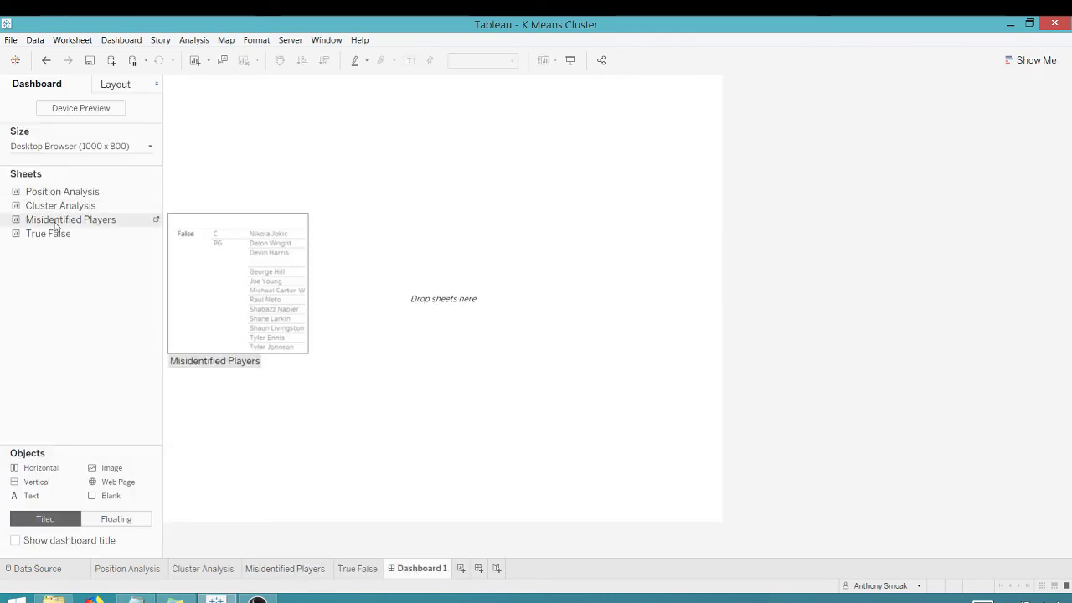
{"action": "mouse_move", "coordinate": [54, 211]}
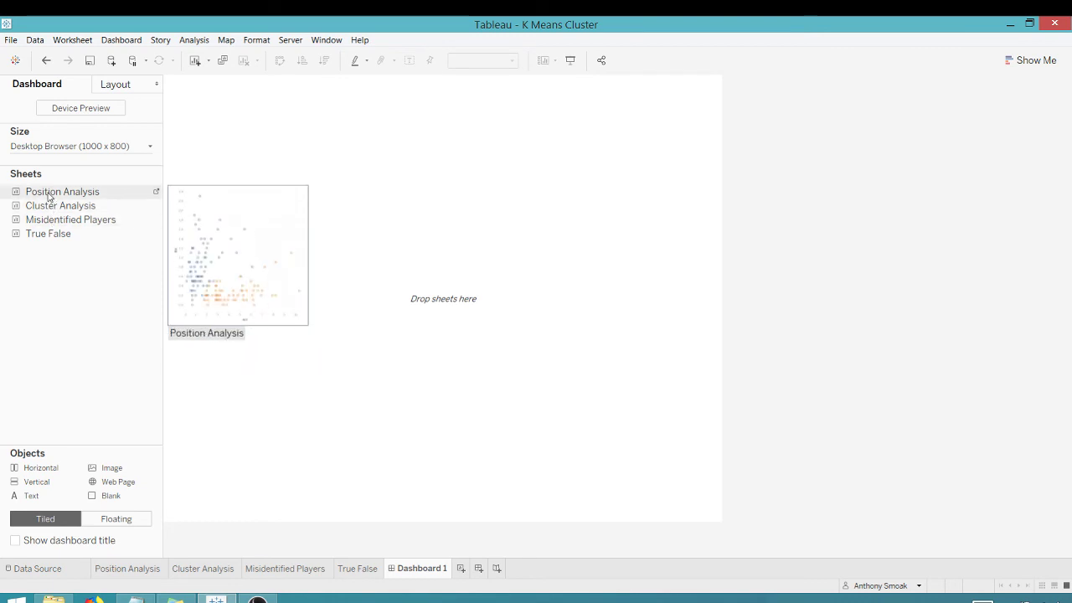
{"action": "left_click_drag", "start_coordinate": [50, 193], "coordinate": [293, 252]}
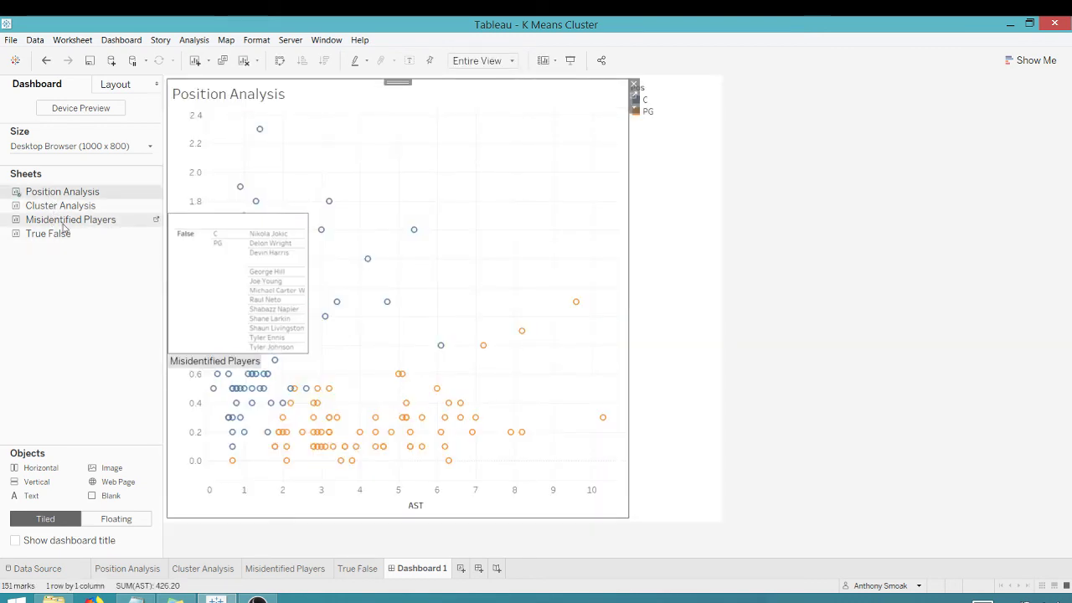
{"action": "left_click_drag", "start_coordinate": [49, 207], "coordinate": [624, 285]}
Delete the legend container and make both scatter plots the same width.
{"action": "left_click", "coordinate": [685, 235]}
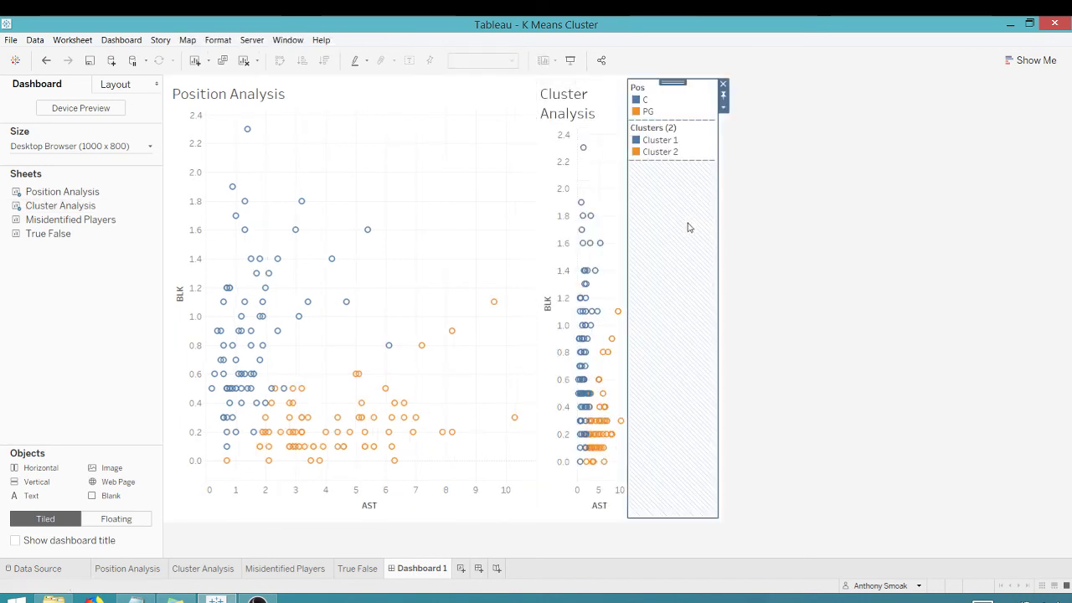
{"action": "left_click", "coordinate": [723, 85]}
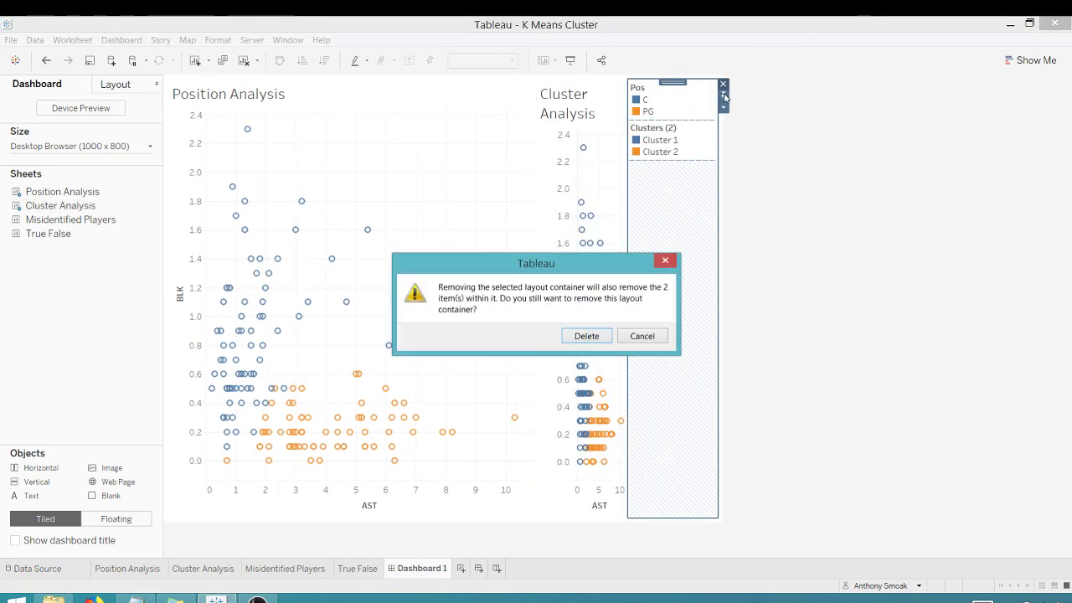
{"action": "left_click", "coordinate": [587, 337]}
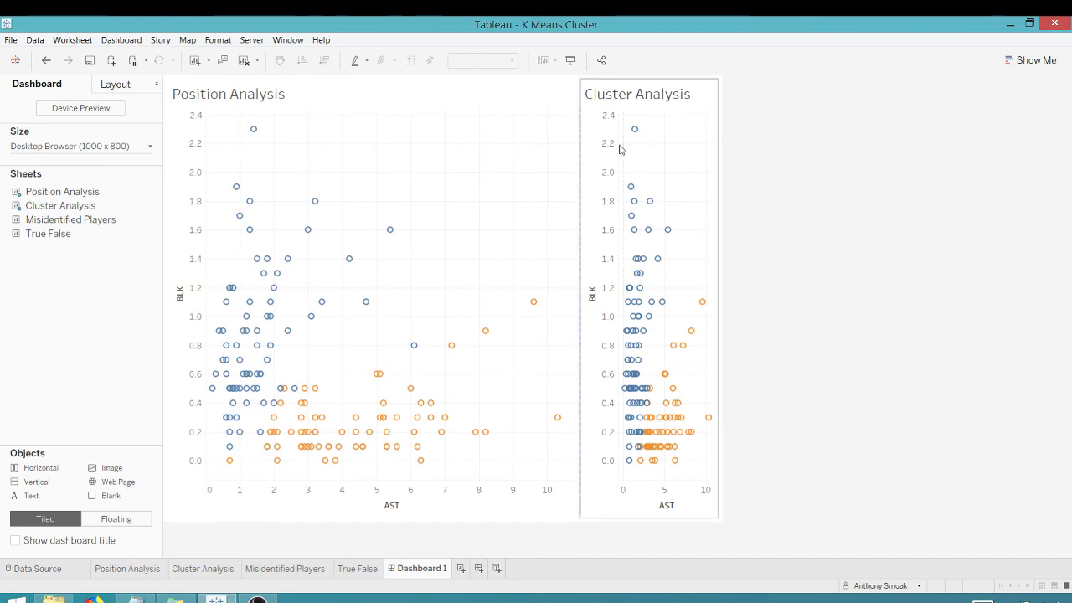
{"action": "left_click_drag", "start_coordinate": [581, 241], "coordinate": [460, 266]}
Place the True False chart across the dashboard top as a short strip.
{"action": "mouse_move", "coordinate": [52, 207]}
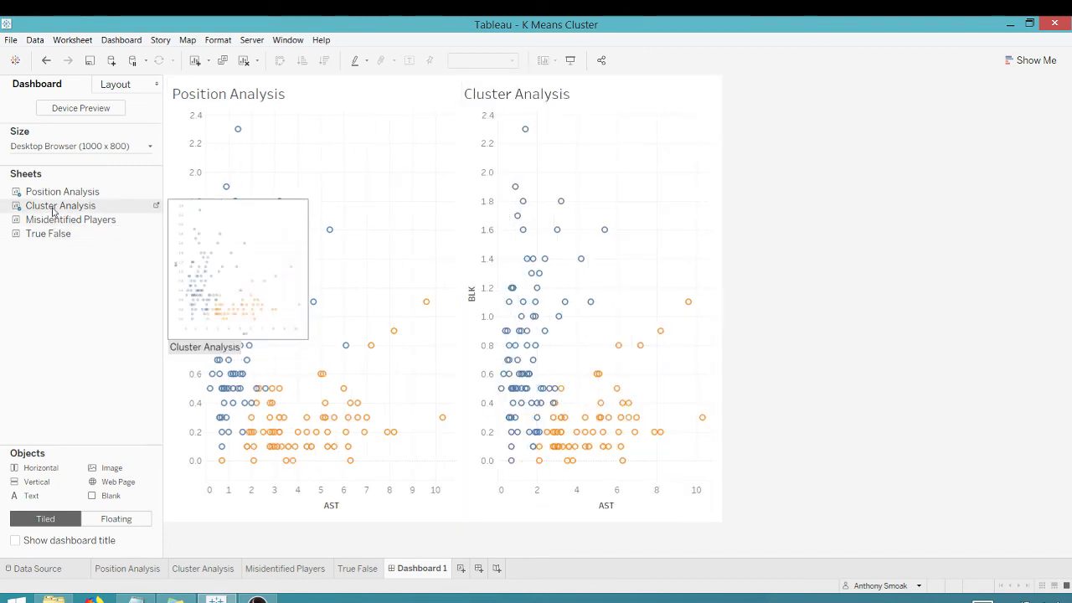
{"action": "mouse_move", "coordinate": [54, 236]}
{"action": "left_mouse_down"}
{"action": "mouse_move", "coordinate": [486, 166]}
{"action": "mouse_move", "coordinate": [406, 109]}
{"action": "mouse_move", "coordinate": [426, 79]}
{"action": "mouse_move", "coordinate": [424, 89]}
{"action": "left_mouse_up"}
{"action": "left_click_drag", "start_coordinate": [388, 296], "coordinate": [390, 147]}
Hide the True False title, fit it to Entire View, widen Cluster Analysis, and remove the legend.
{"action": "right_click", "coordinate": [256, 99]}
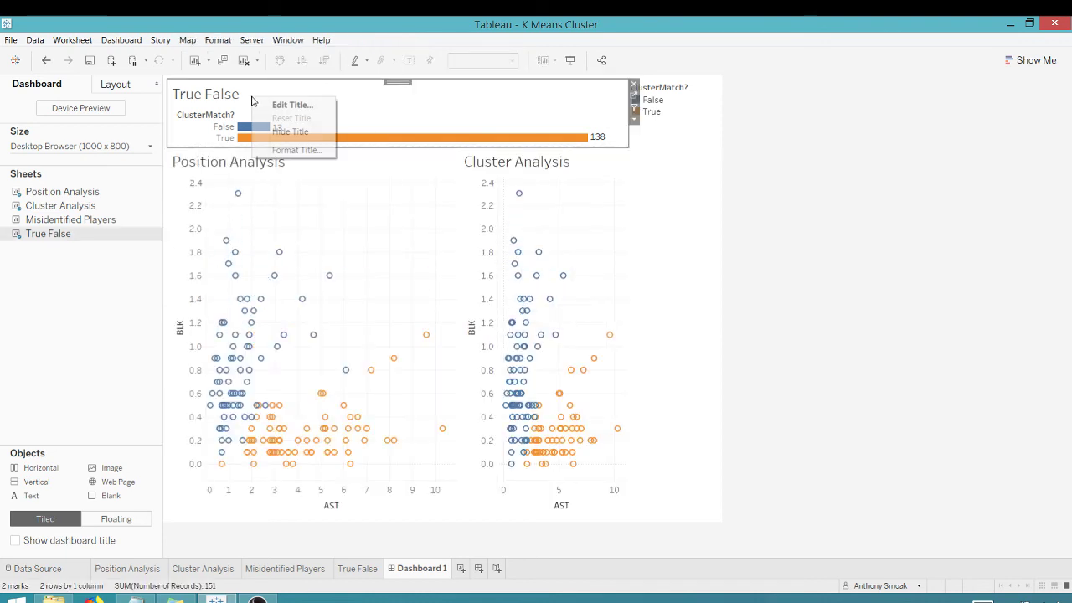
{"action": "left_click", "coordinate": [282, 131]}
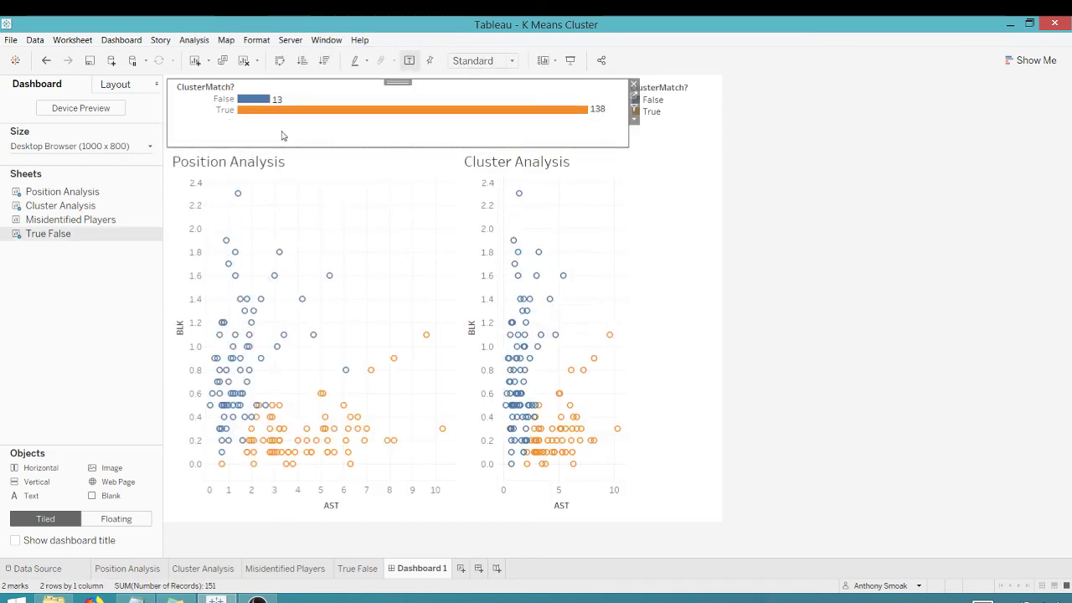
{"action": "left_click", "coordinate": [634, 120]}
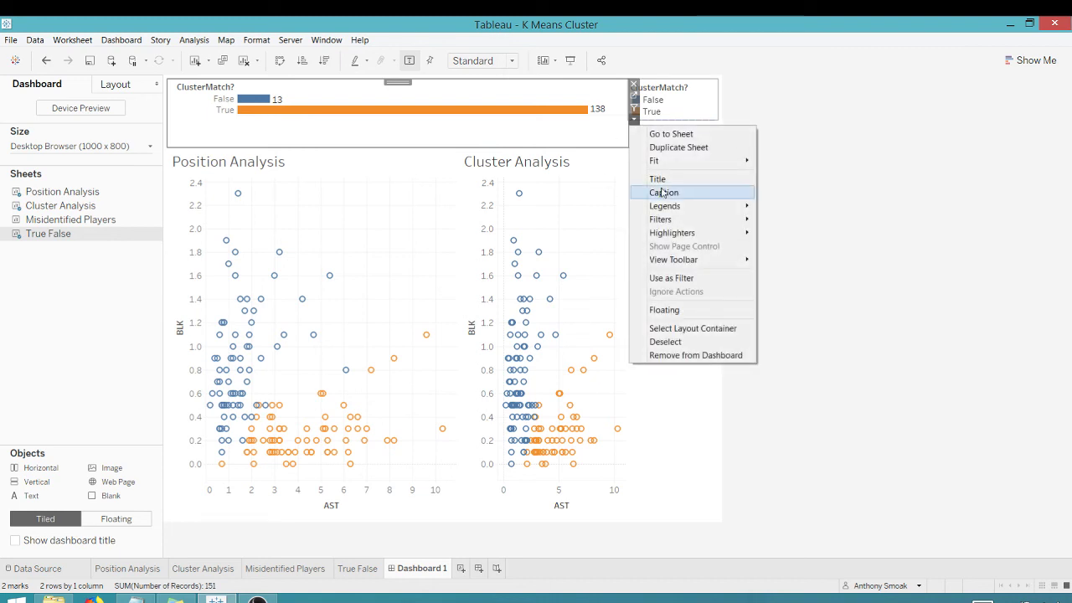
{"action": "mouse_move", "coordinate": [699, 160]}
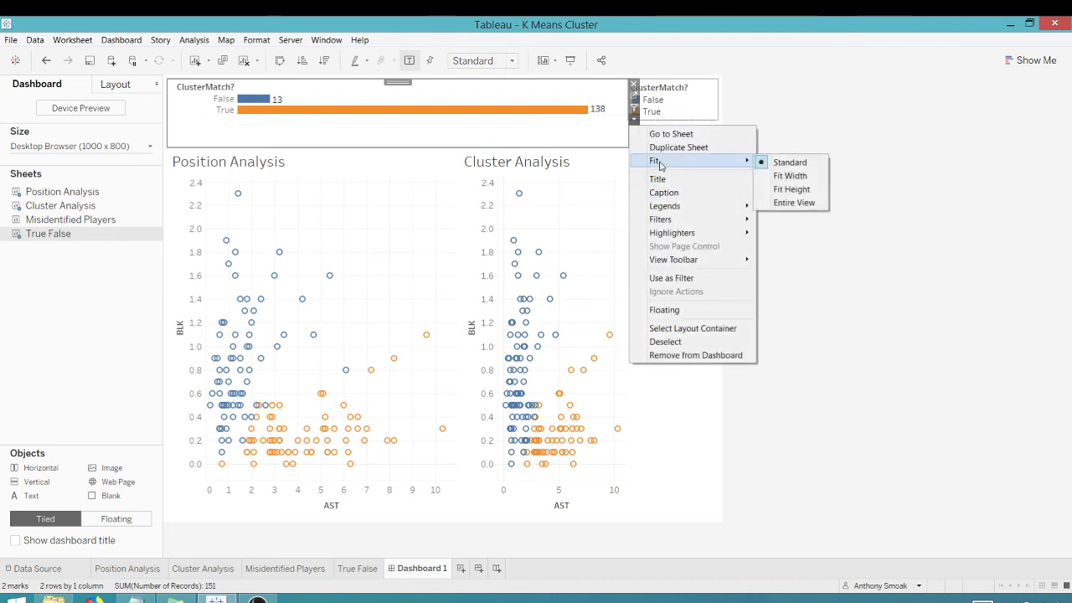
{"action": "left_click", "coordinate": [765, 205]}
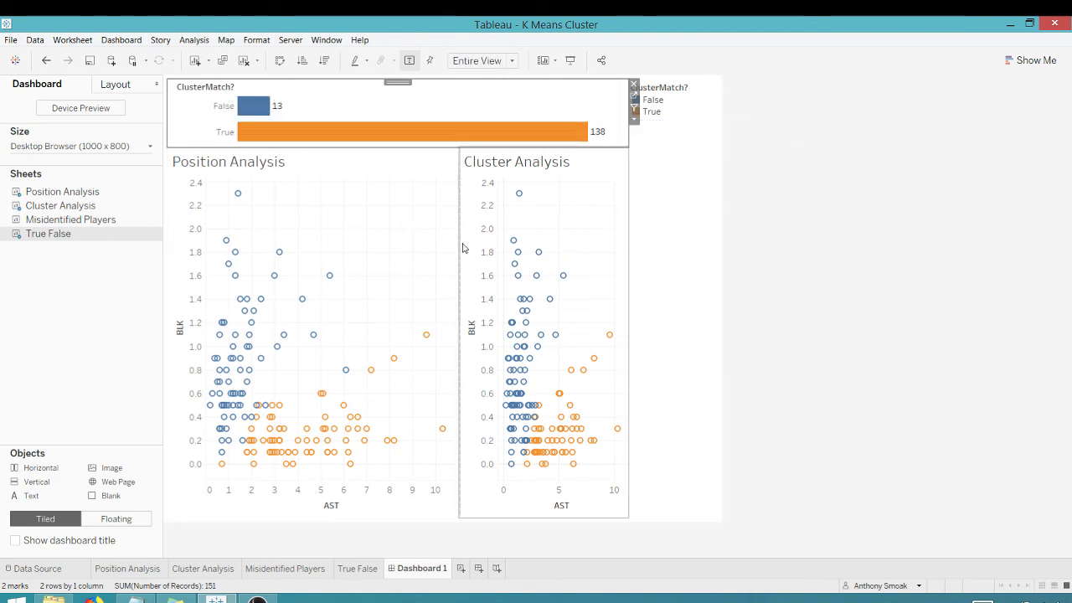
{"action": "left_click_drag", "start_coordinate": [461, 244], "coordinate": [407, 257]}
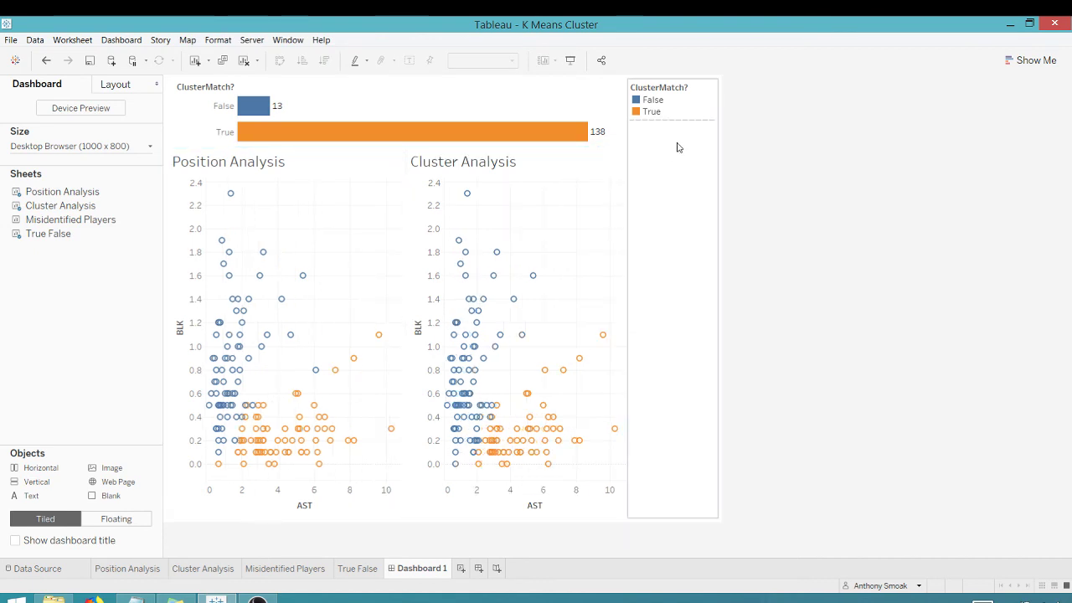
{"action": "left_click", "coordinate": [719, 84]}
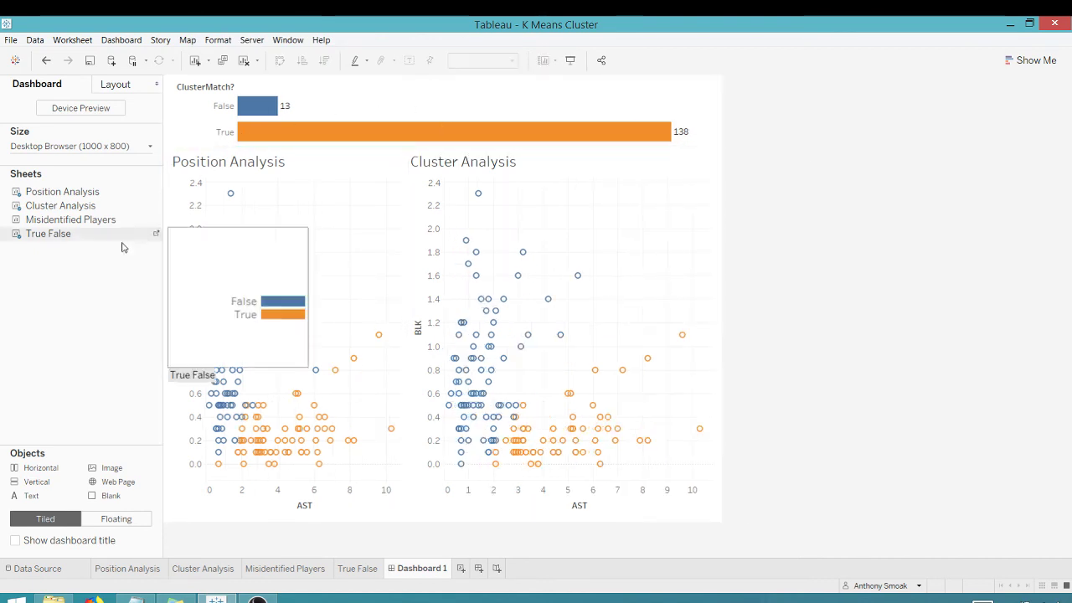
Add a text box at the dashboard top and paste the title text.
{"action": "mouse_move", "coordinate": [42, 499]}
{"action": "left_mouse_down"}
{"action": "mouse_move", "coordinate": [246, 311]}
{"action": "mouse_move", "coordinate": [375, 76]}
{"action": "left_mouse_up"}
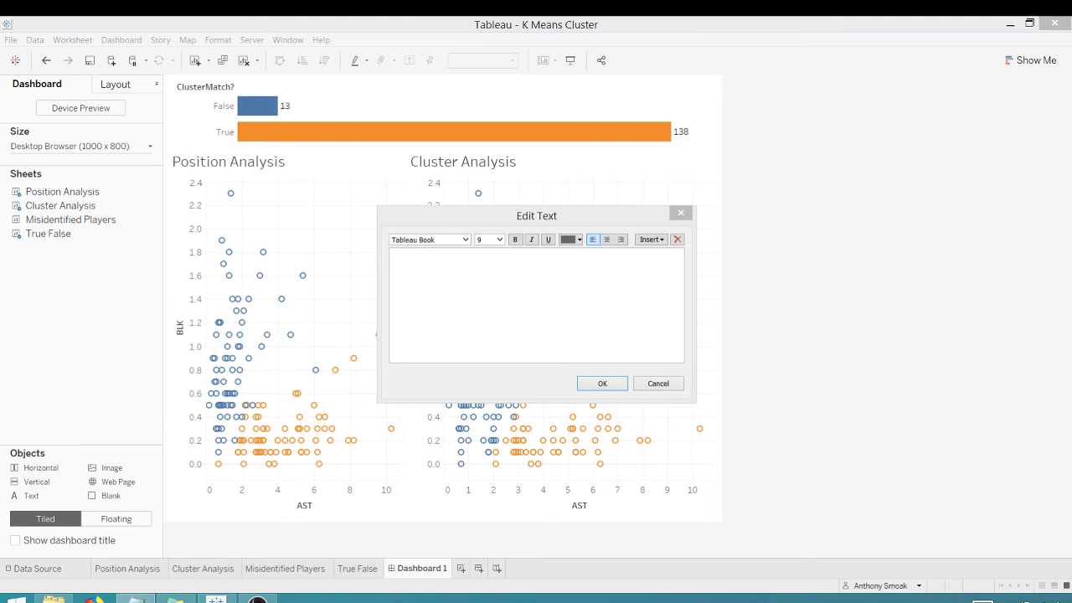
{"action": "left_click", "coordinate": [456, 261]}
{"action": "type", "text": "Cluster Analysis (NBA Blocks vs Assists per Game)"}
Format the title as 24 pt bold black, confirm it, and shrink its box.
{"action": "key", "text": "ctrl+a"}
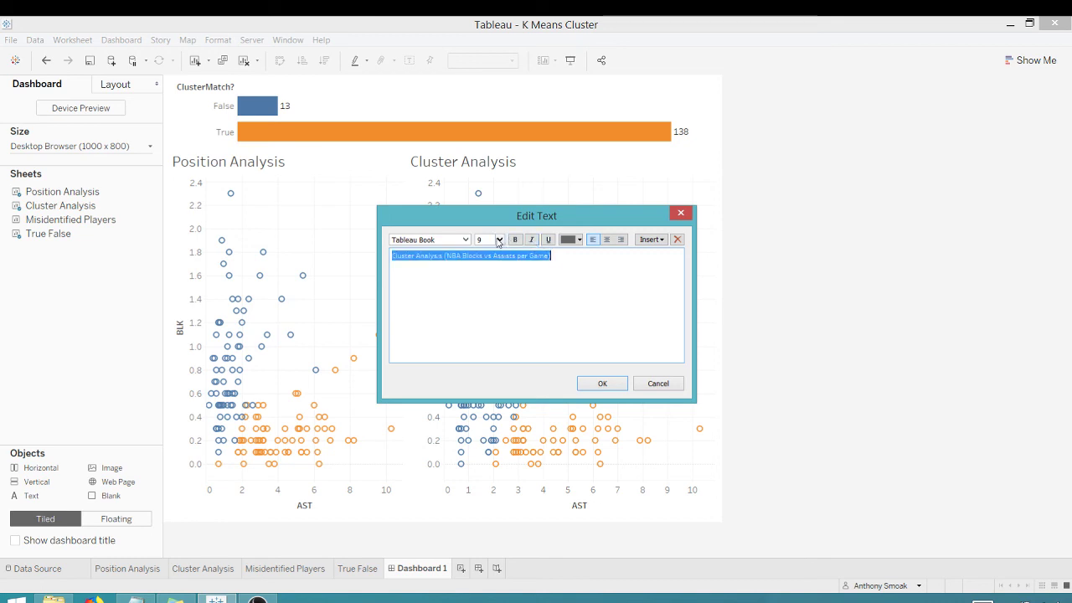
{"action": "left_click", "coordinate": [500, 239]}
{"action": "left_click", "coordinate": [481, 361]}
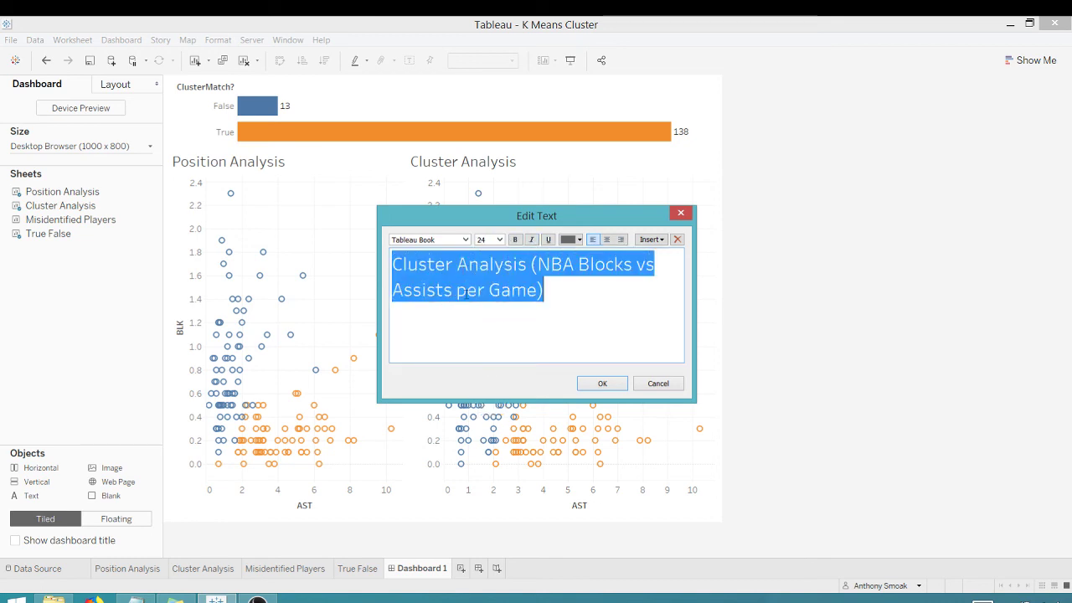
{"action": "left_click", "coordinate": [583, 241]}
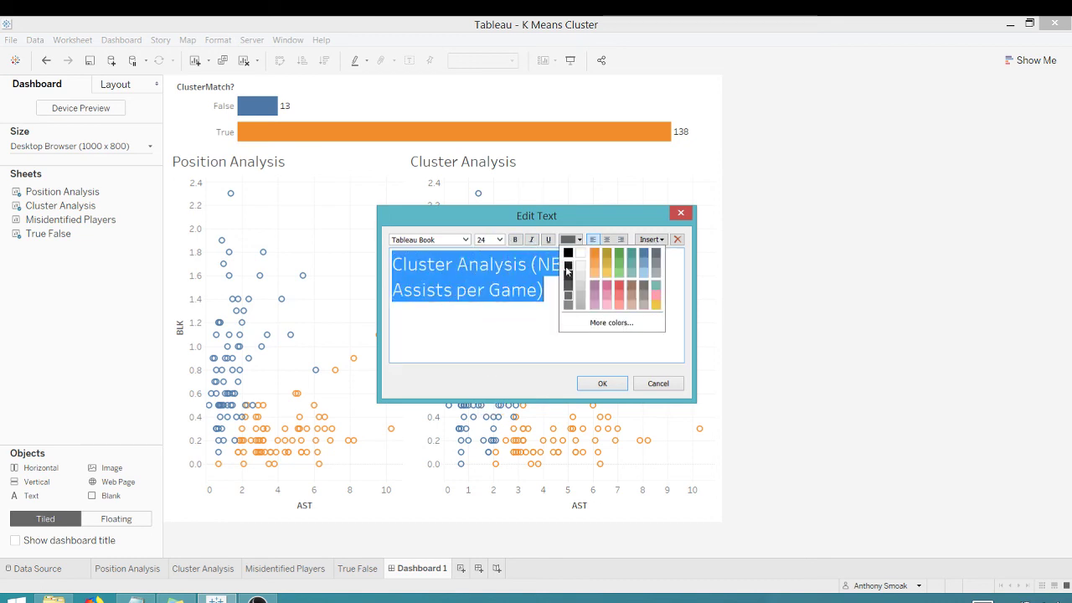
{"action": "left_click", "coordinate": [568, 253]}
{"action": "left_click", "coordinate": [515, 242]}
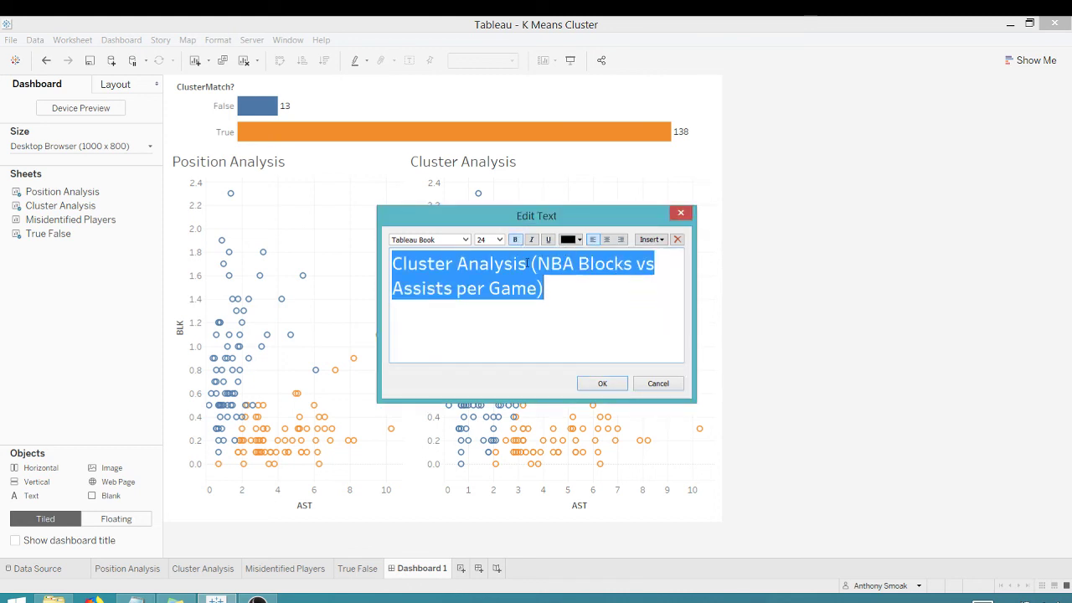
{"action": "left_click", "coordinate": [600, 385]}
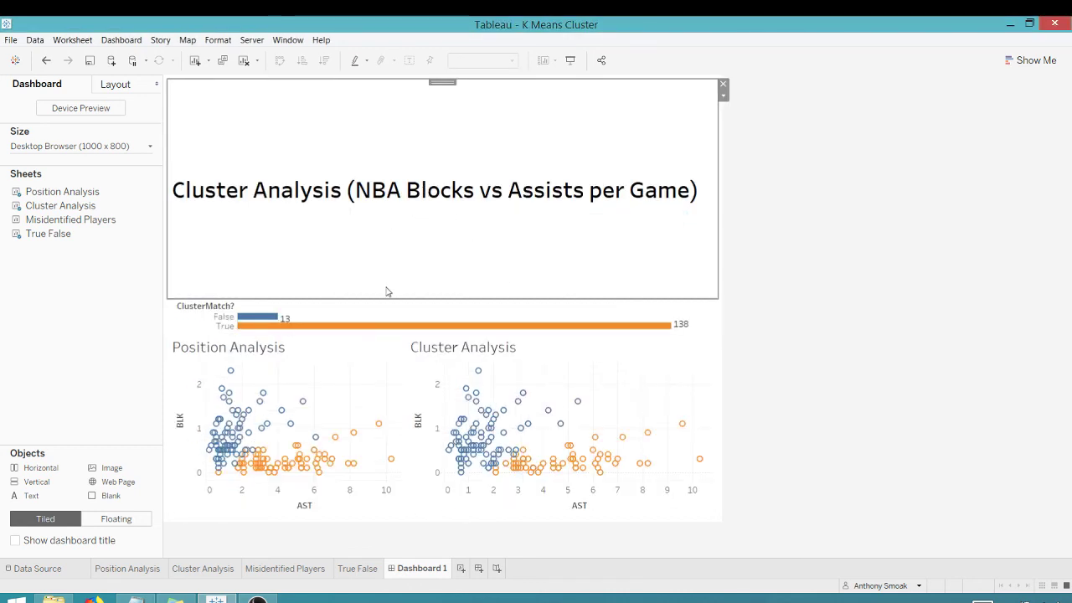
{"action": "left_click_drag", "start_coordinate": [385, 297], "coordinate": [393, 107]}
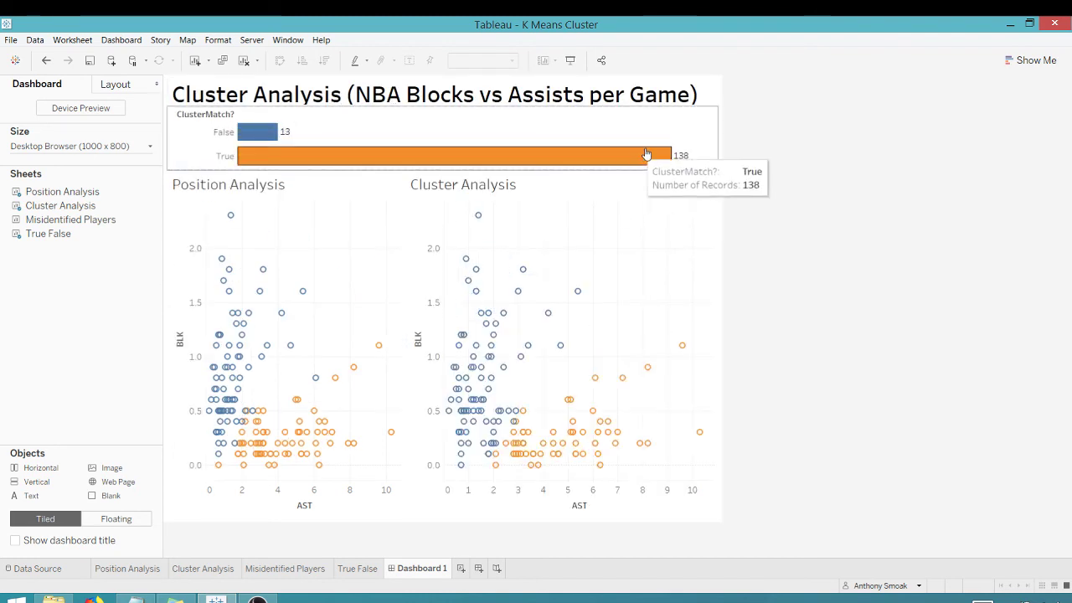
Use the True False bar chart as a filter and equalize the scatter plot widths.
{"action": "left_click", "coordinate": [690, 125]}
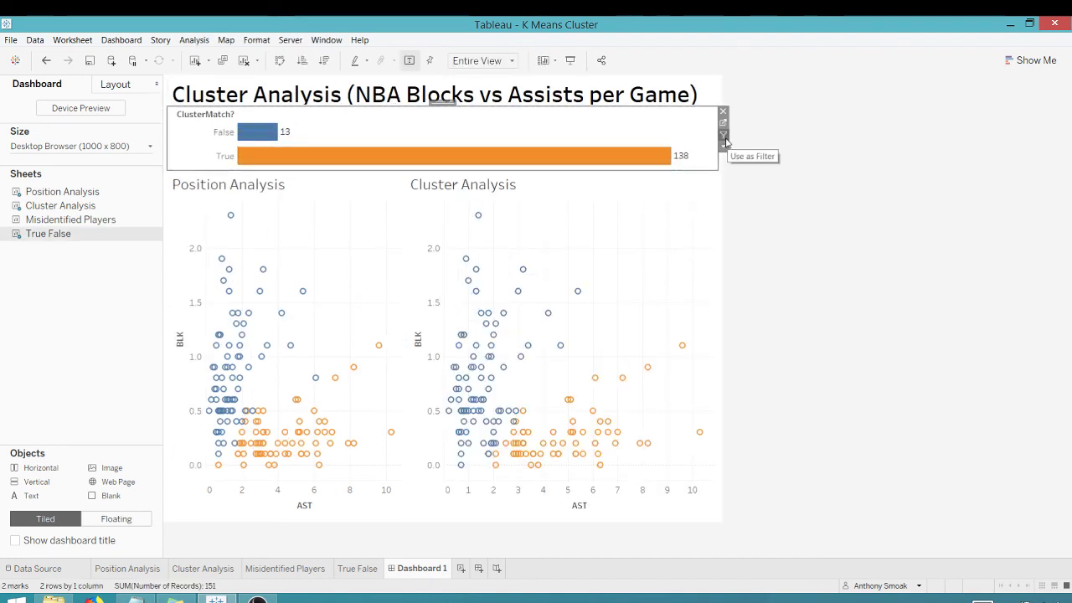
{"action": "left_click", "coordinate": [813, 189]}
{"action": "left_click_drag", "start_coordinate": [404, 305], "coordinate": [434, 304]}
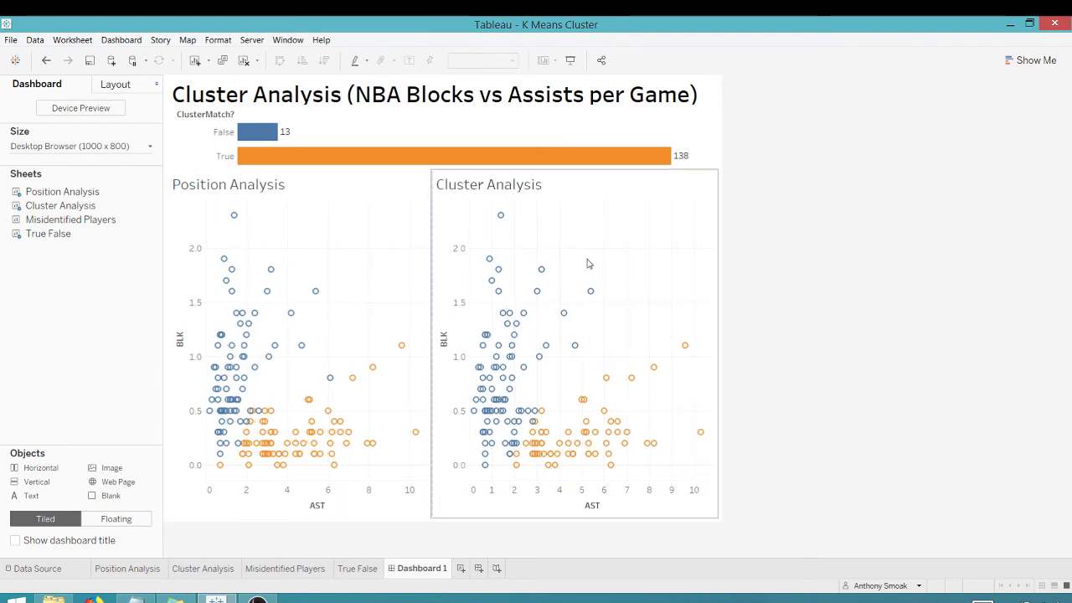
Test the filter with the True bar, then the False bar showing 13 mismatched players.
{"action": "left_click", "coordinate": [292, 162]}
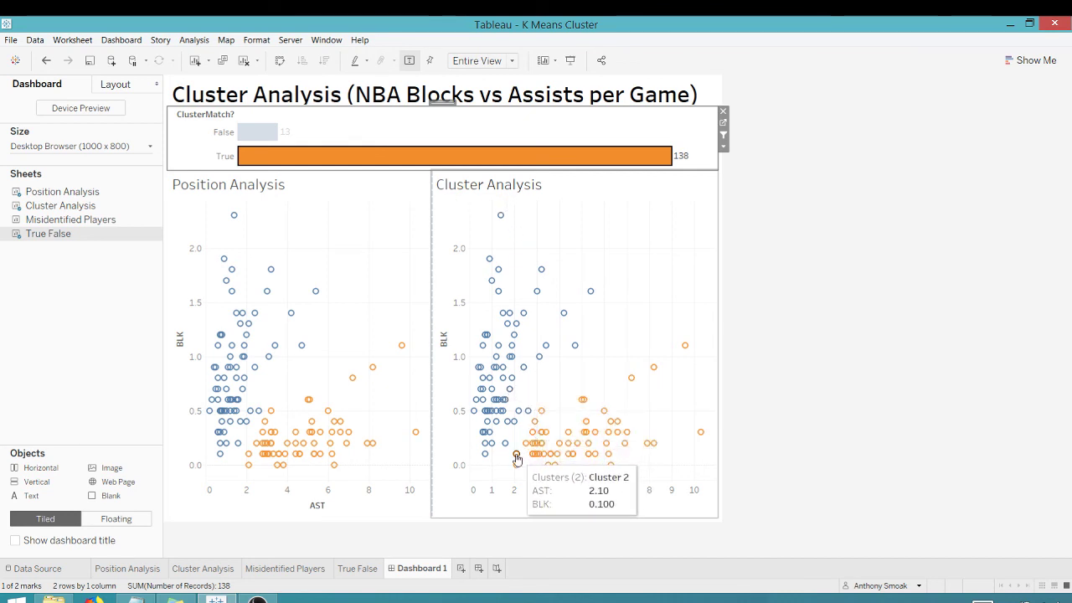
{"action": "mouse_move", "coordinate": [541, 421]}
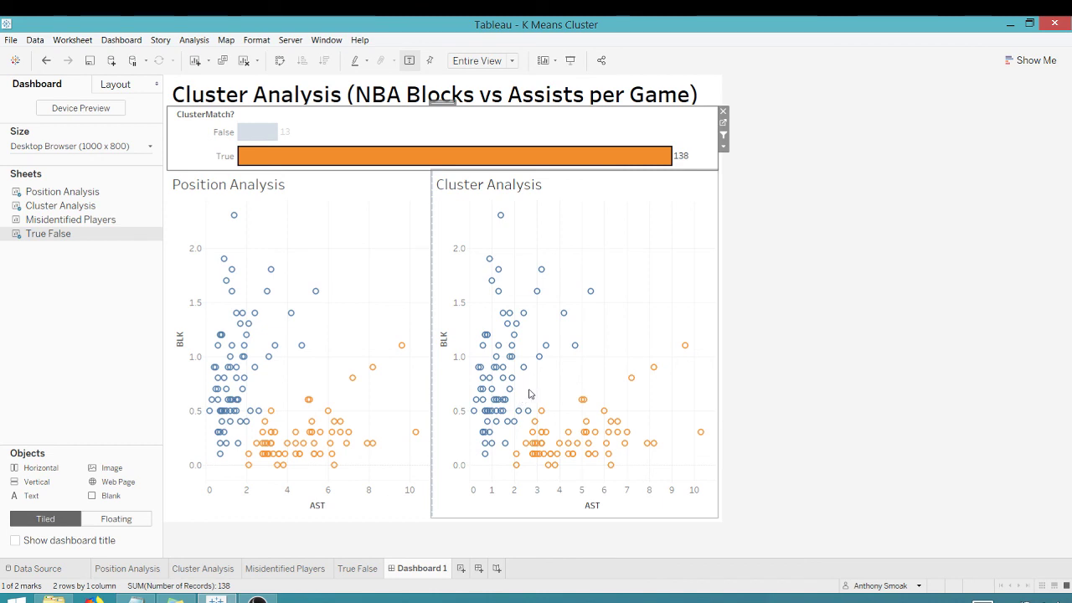
{"action": "mouse_move", "coordinate": [606, 454]}
{"action": "left_click", "coordinate": [258, 136]}
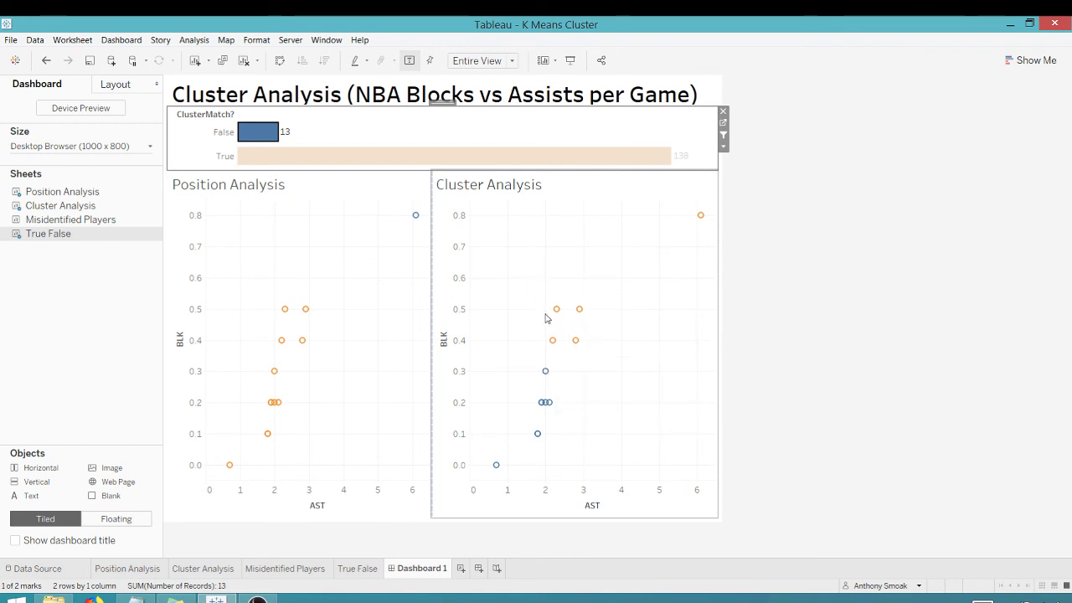
{"action": "mouse_move", "coordinate": [701, 217]}
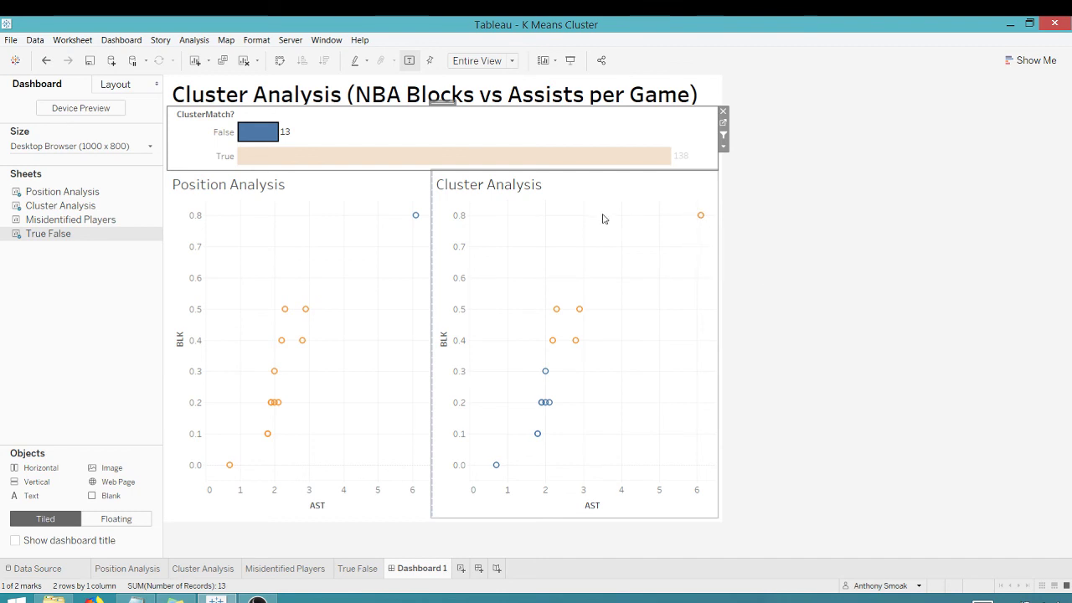
{"action": "mouse_move", "coordinate": [417, 218]}
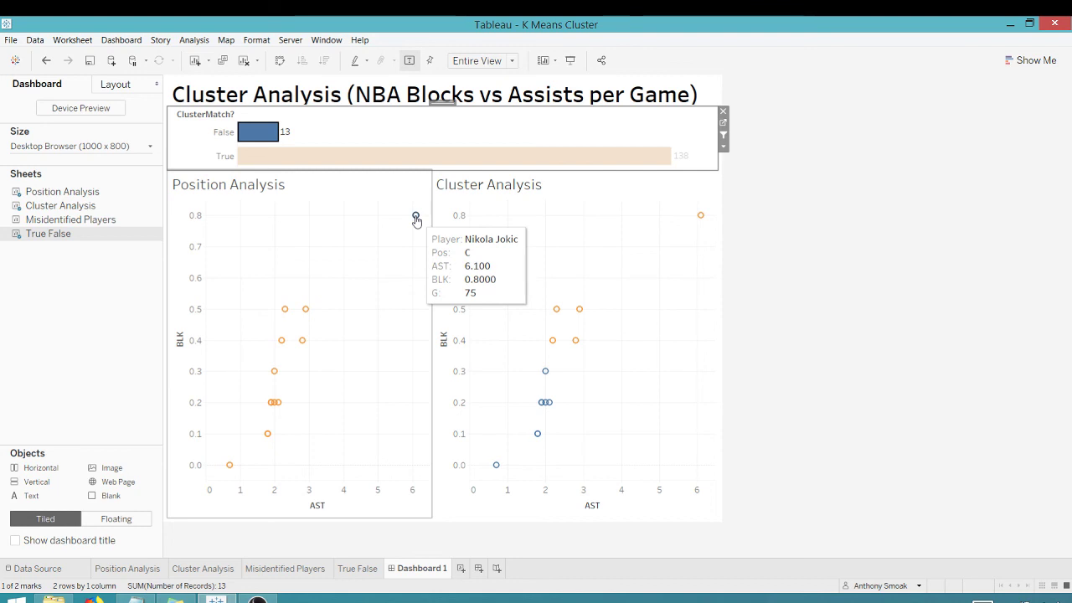
{"action": "left_click", "coordinate": [255, 136]}
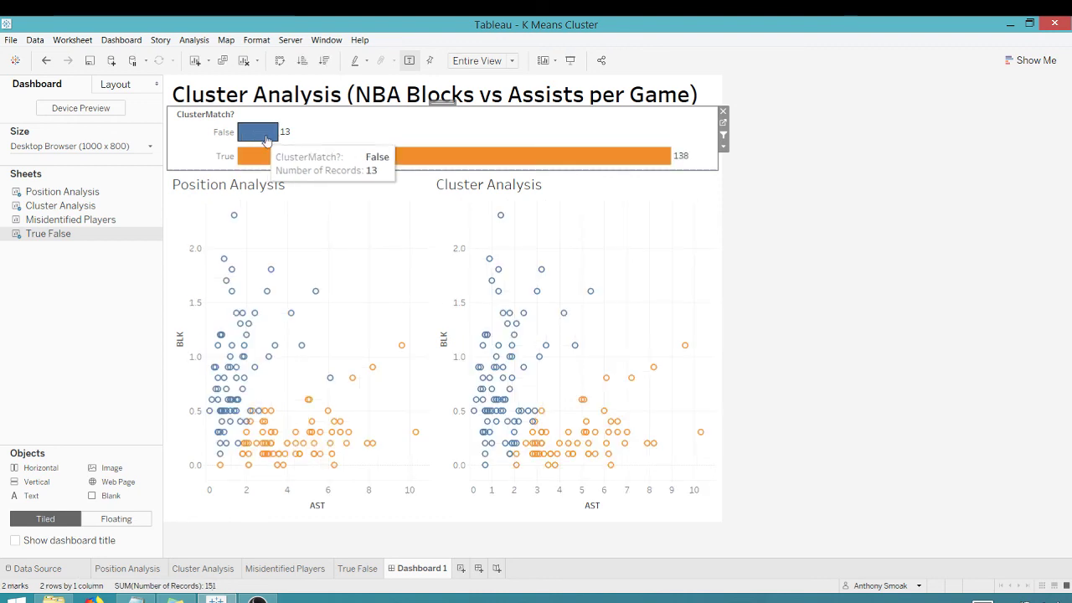
{"action": "left_click", "coordinate": [822, 265]}
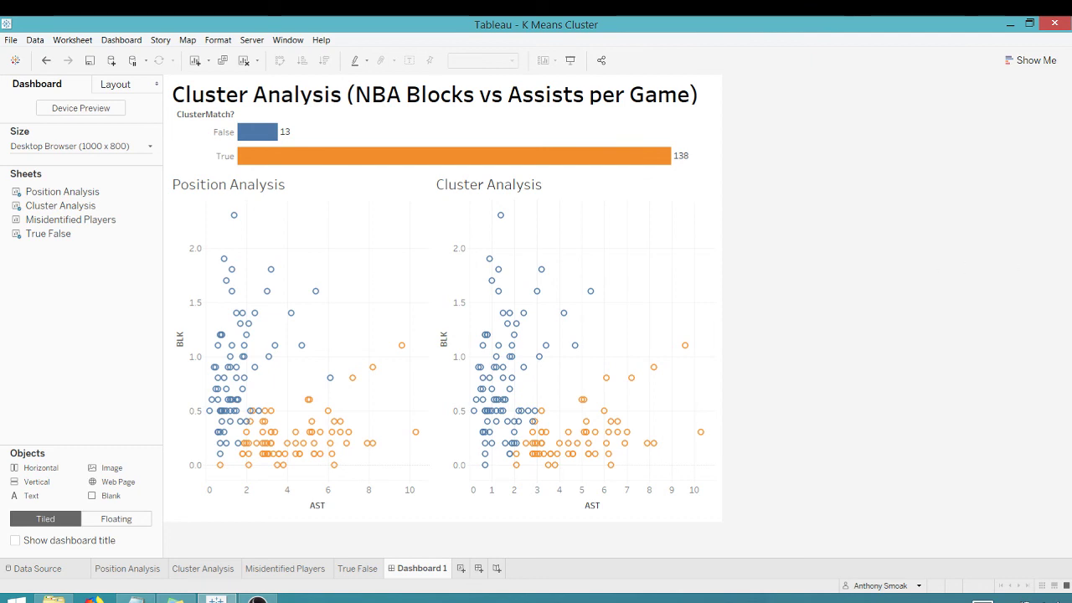
{"action": "key", "text": "alt+Tab"}
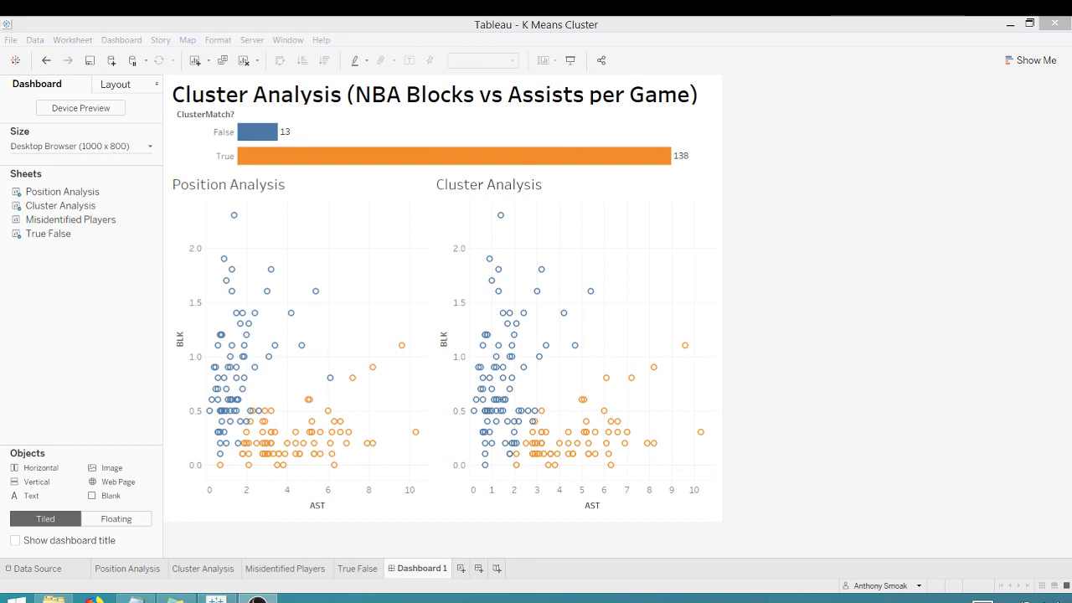